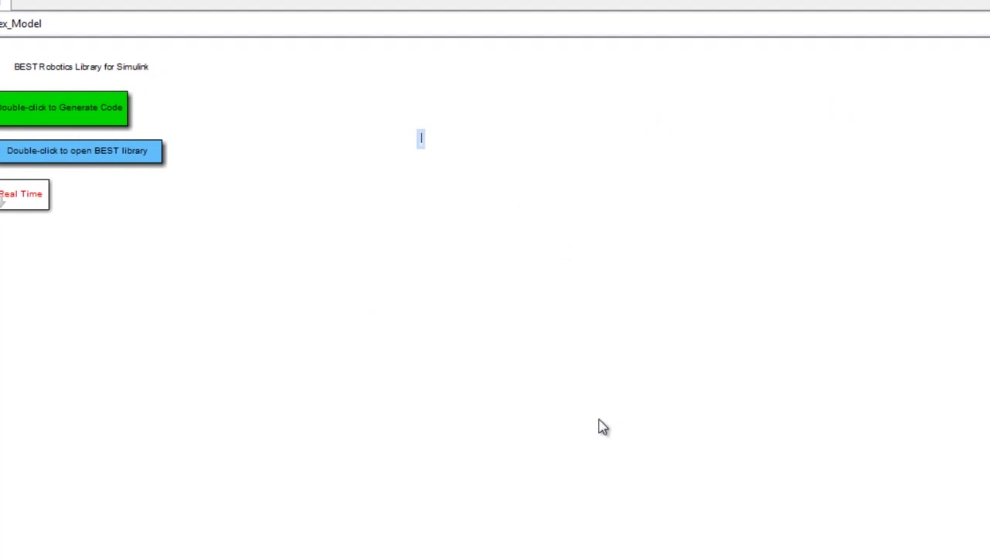
Write the annotation "y = a^2 - 3*a*b + sqrt(b)" in the model and move it slightly up and to the right
type("y = a^2 - 3*a*b + sqrt(b")
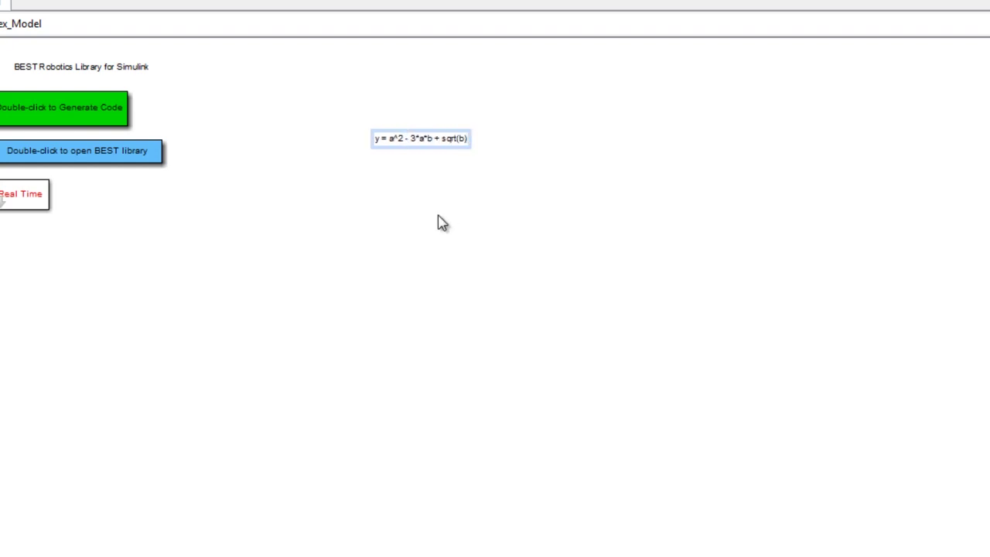
left_click(437, 222)
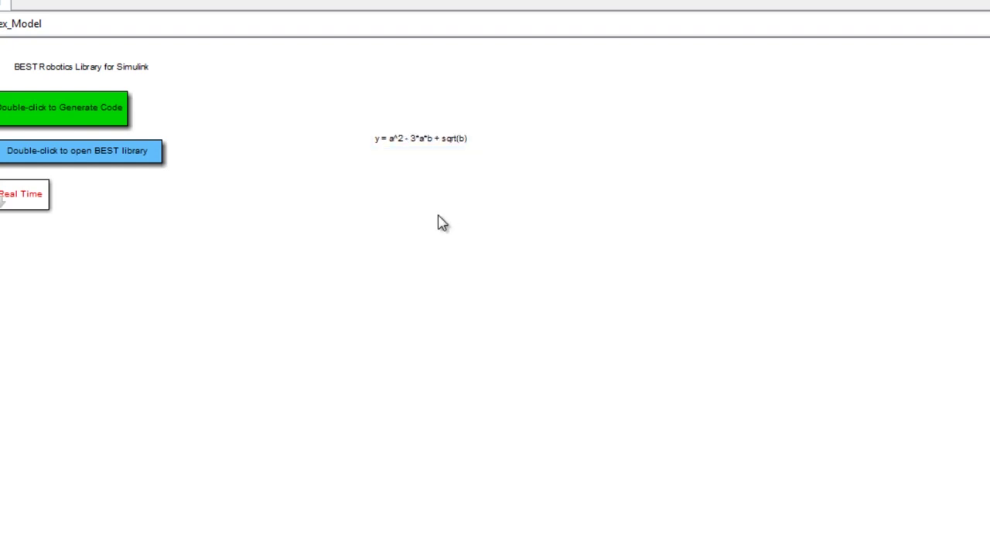
left_click_drag(431, 147, 481, 126)
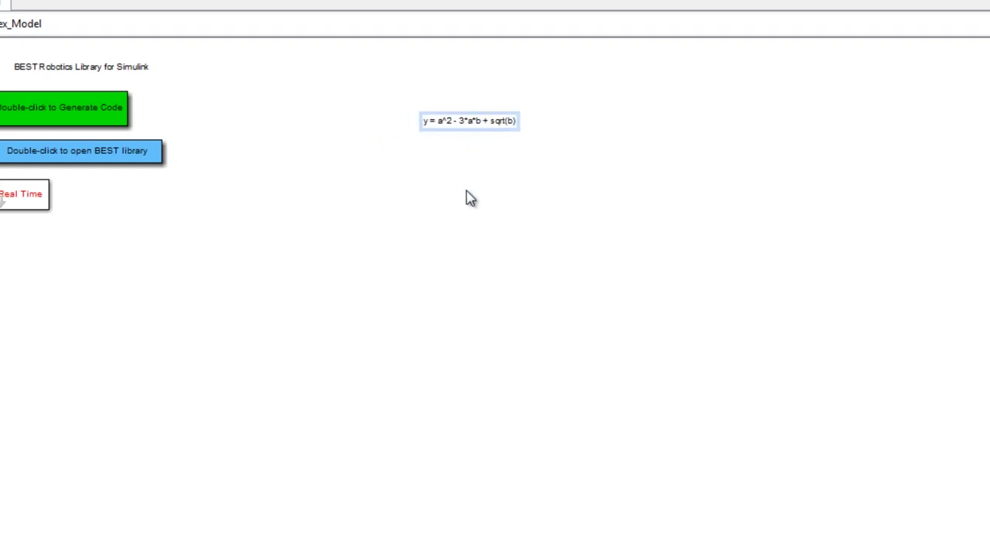
left_click(462, 247)
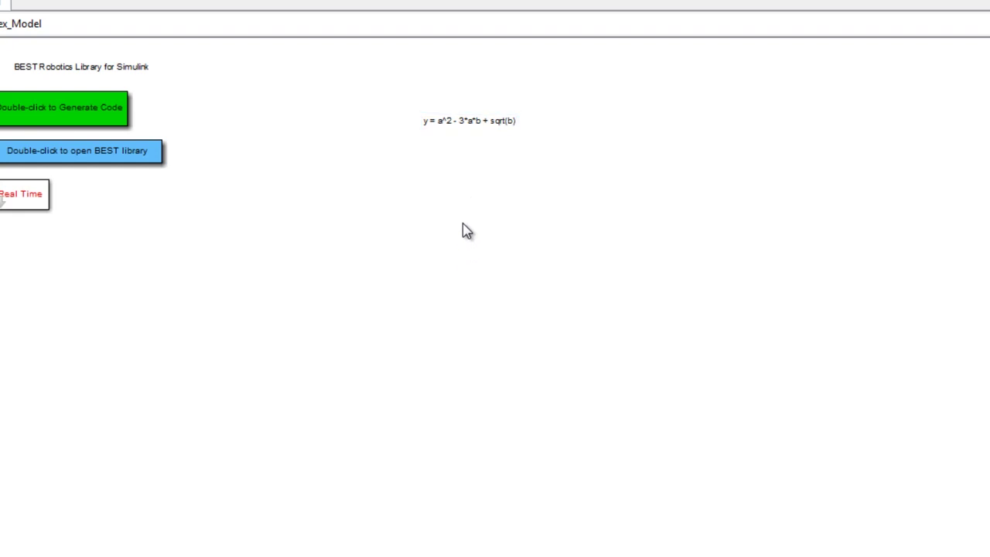
Reopen the equation annotation for editing and retype its coefficient 3
left_click(467, 121)
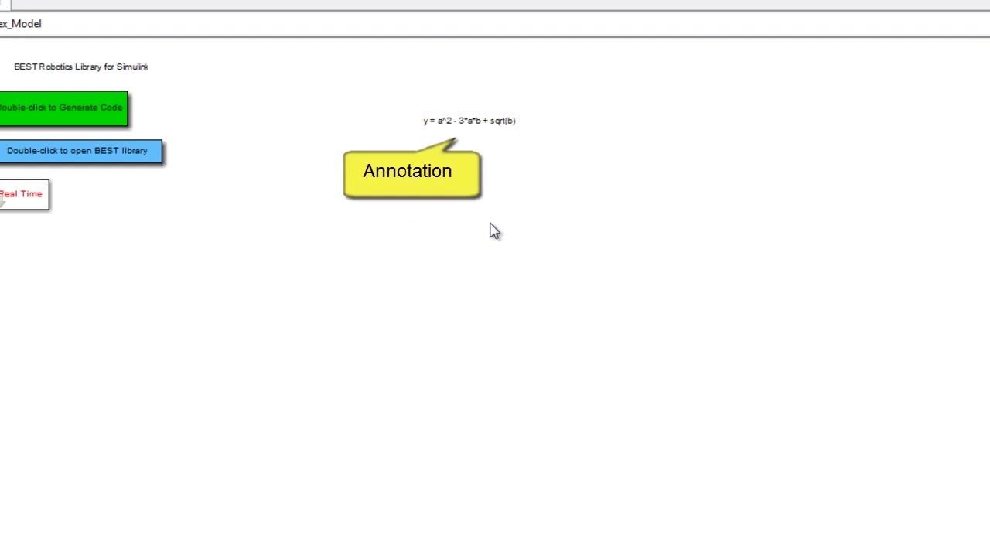
left_click(470, 130)
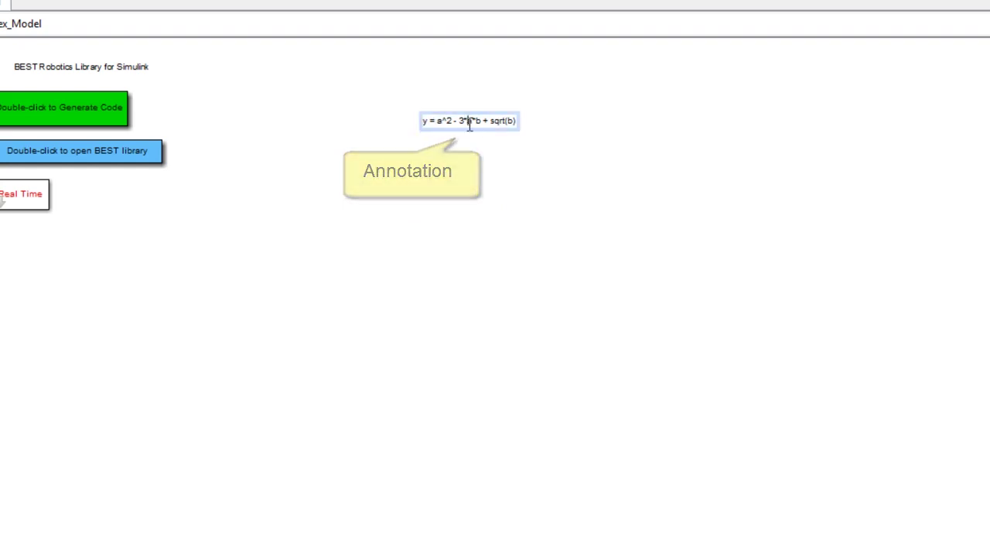
left_click(462, 128)
double_click(462, 123)
type("3")
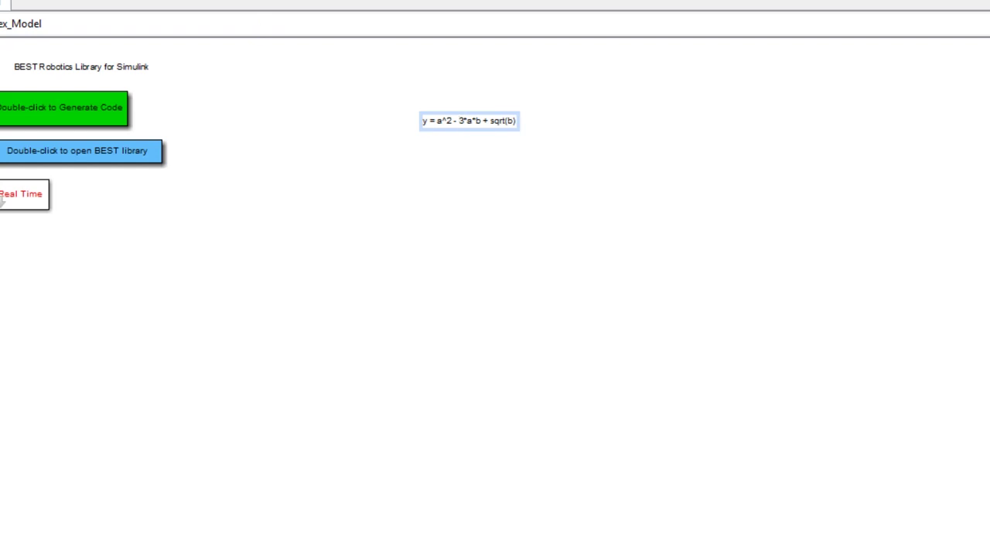
Enlarge the equation annotation's font through its font style settings, keeping Helvetica Normal
right_click(461, 121)
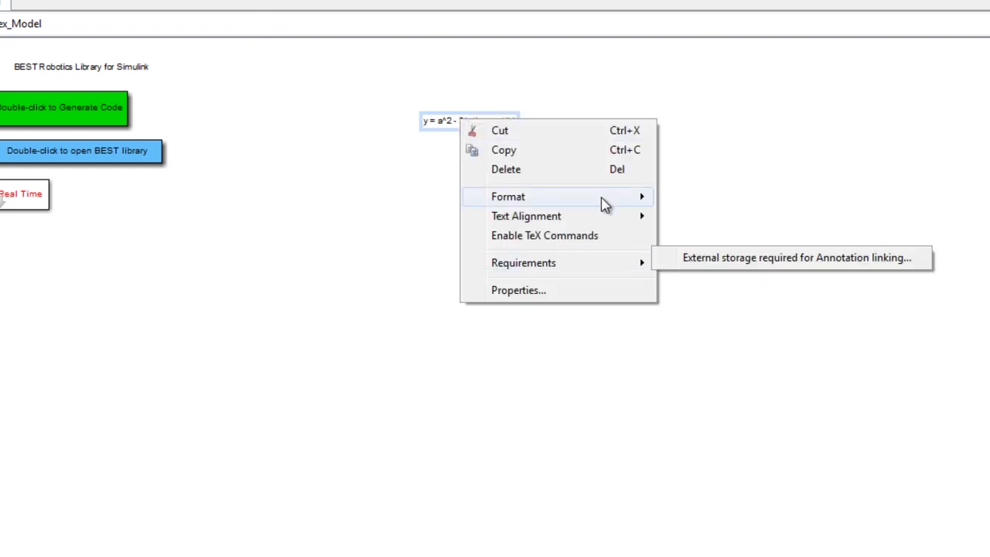
mouse_move(614, 205)
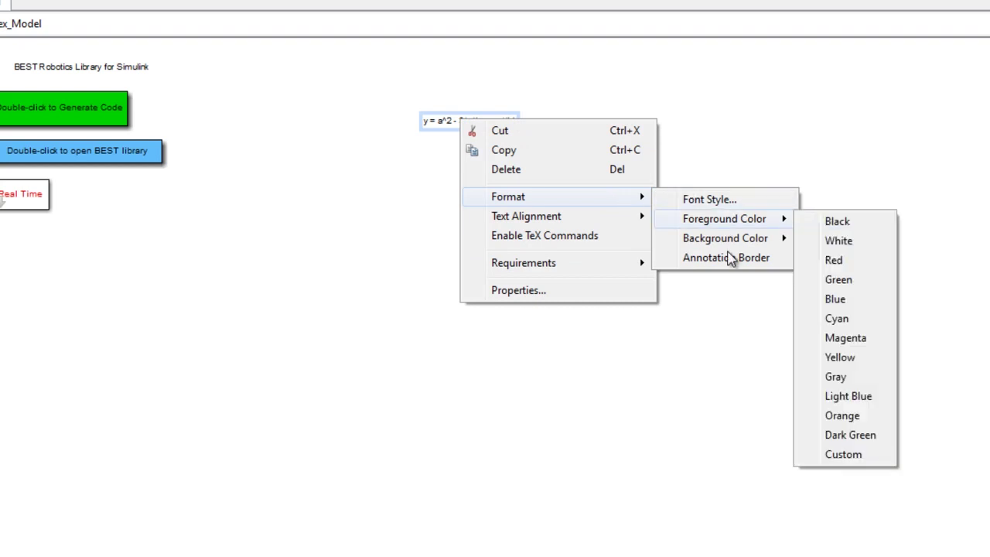
mouse_move(726, 248)
left_click(707, 199)
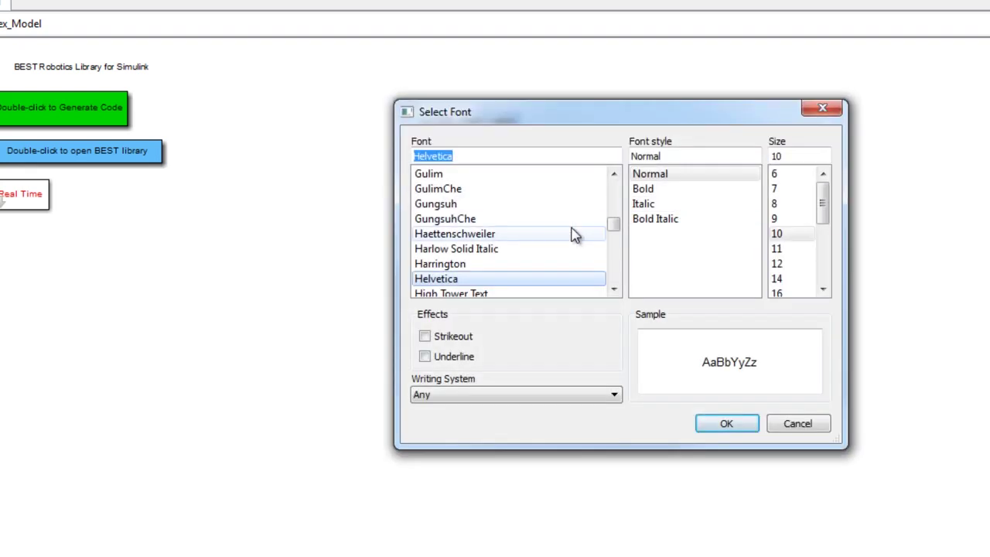
left_click(778, 278)
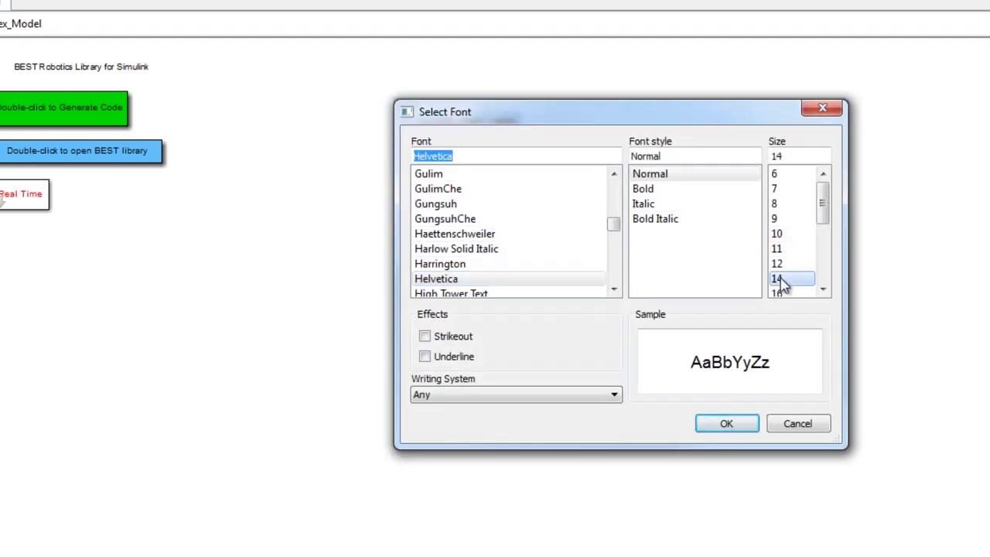
left_click(726, 423)
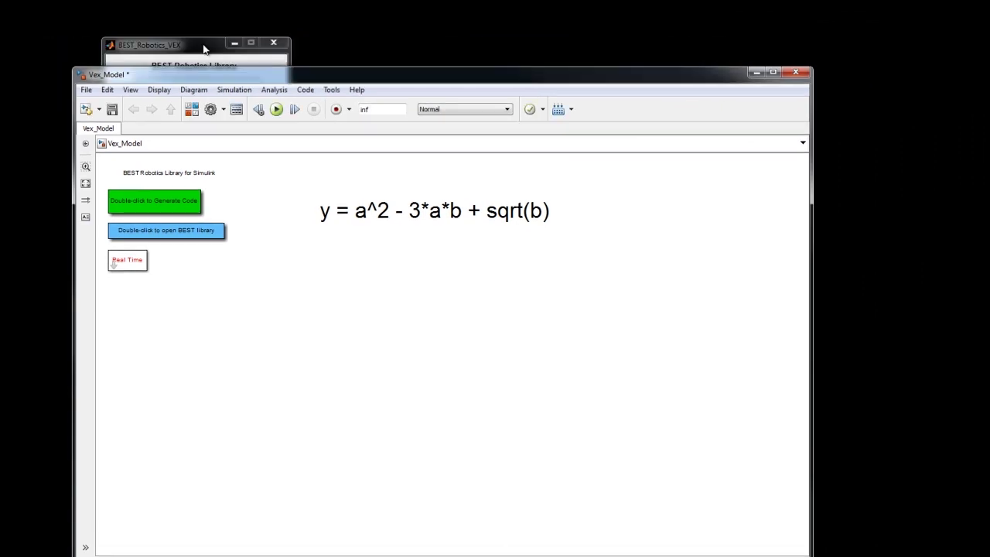
Open the Math Library of the BEST Robotics Library and make its window narrower
left_click(203, 49)
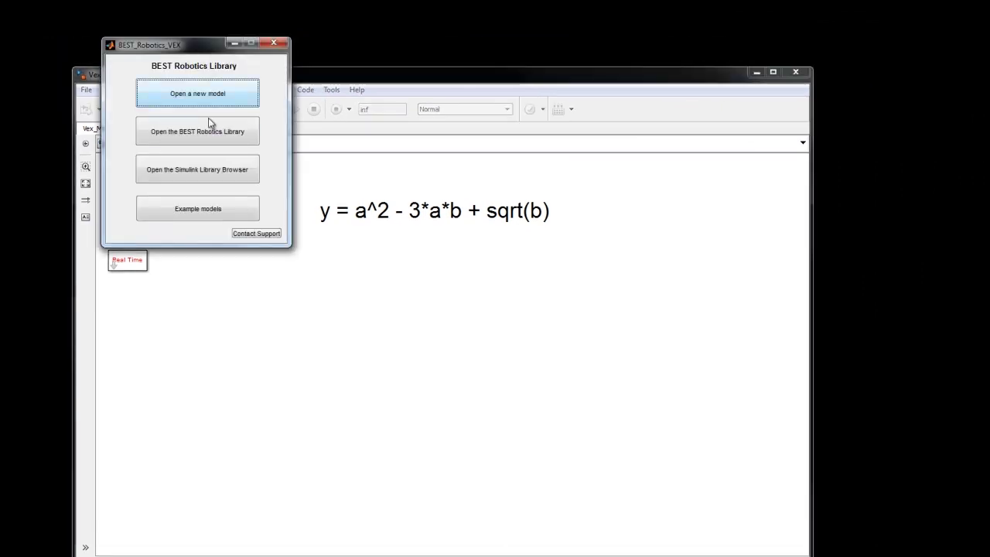
left_click(204, 133)
scroll(766, 476, "down", 1)
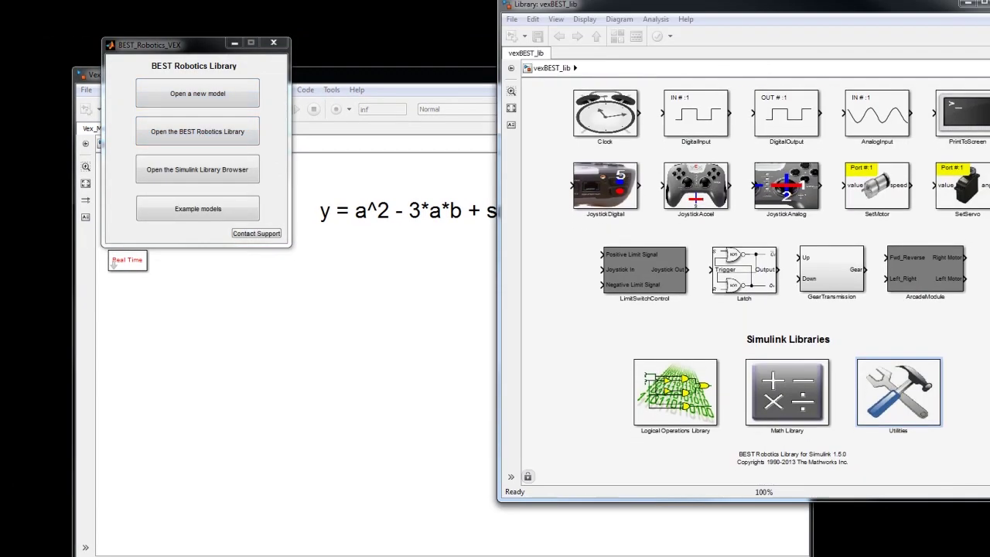
double_click(793, 413)
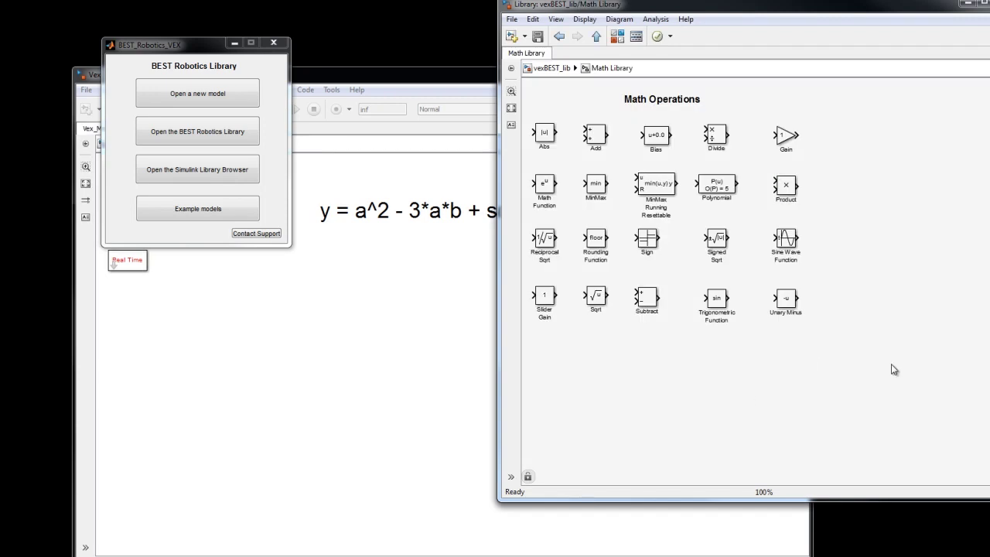
left_click_drag(989, 345, 848, 345)
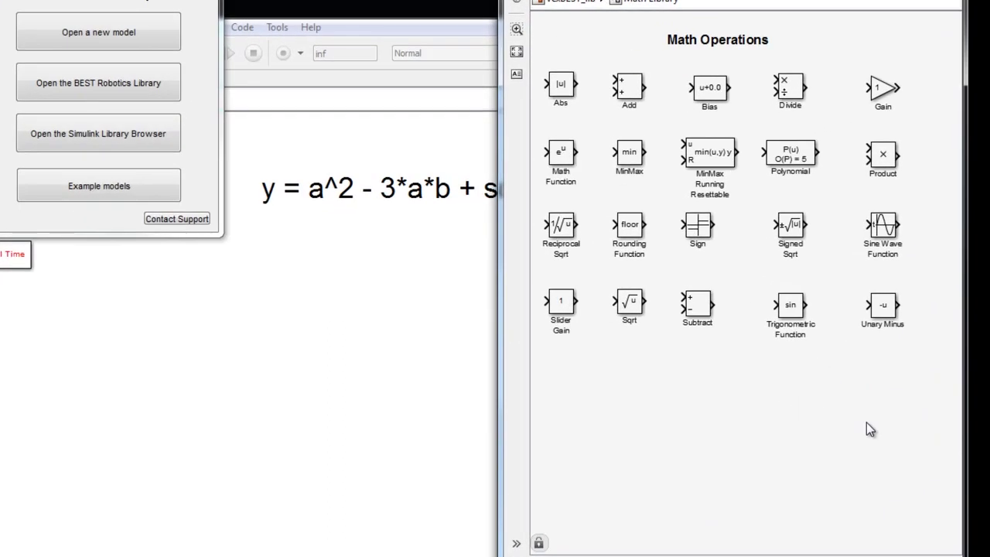
Add a Math Function block to Vex_Model below the equation and enlarge it
left_click(562, 161)
left_click_drag(562, 160, 245, 365)
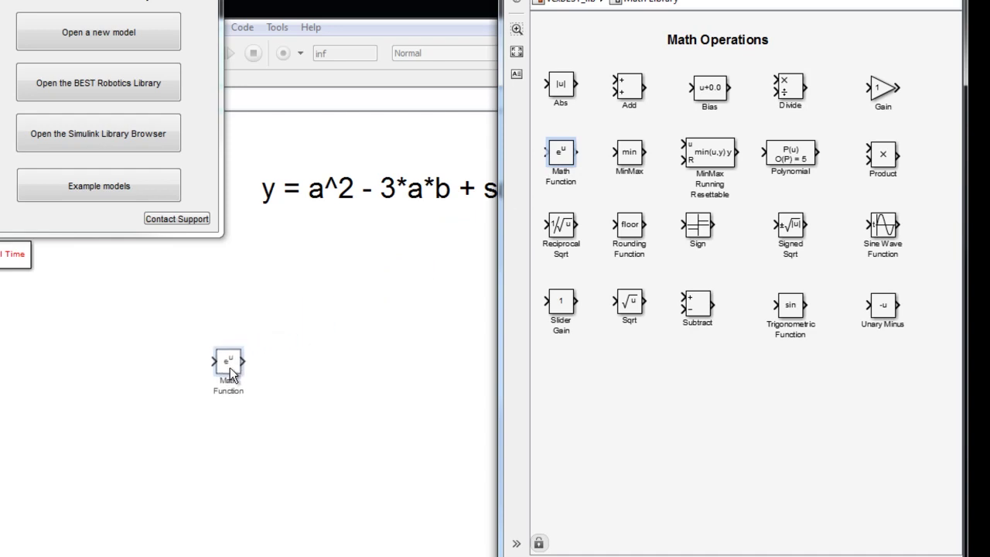
left_click(230, 368)
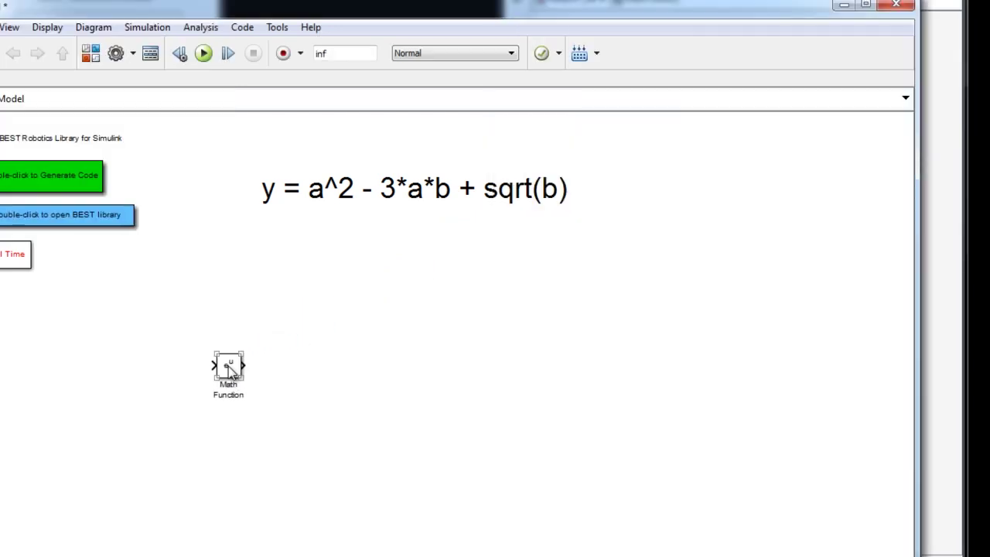
left_click_drag(237, 378, 203, 366)
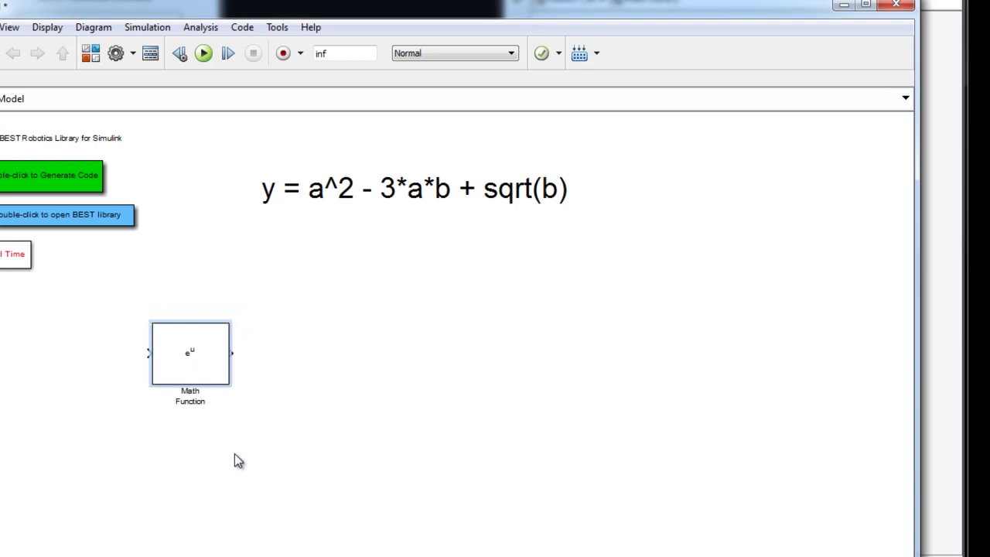
Set the Math Function block's function to square and apply the change
left_click(178, 358)
double_click(178, 359)
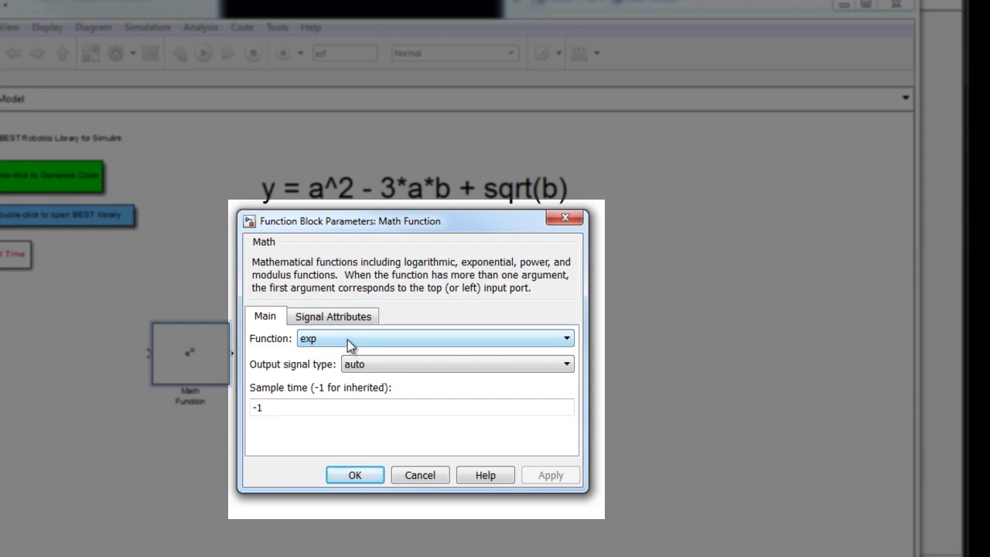
left_click(476, 343)
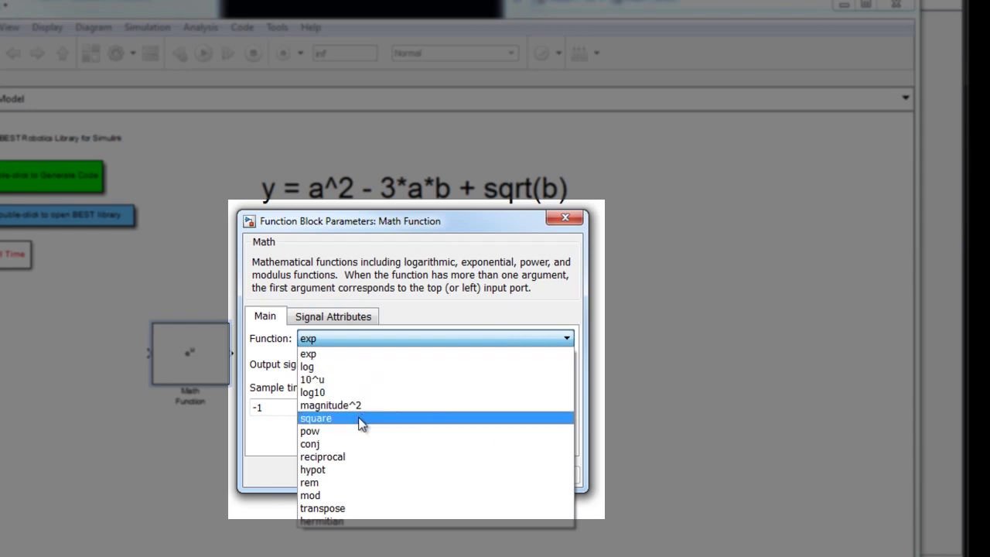
left_click(318, 418)
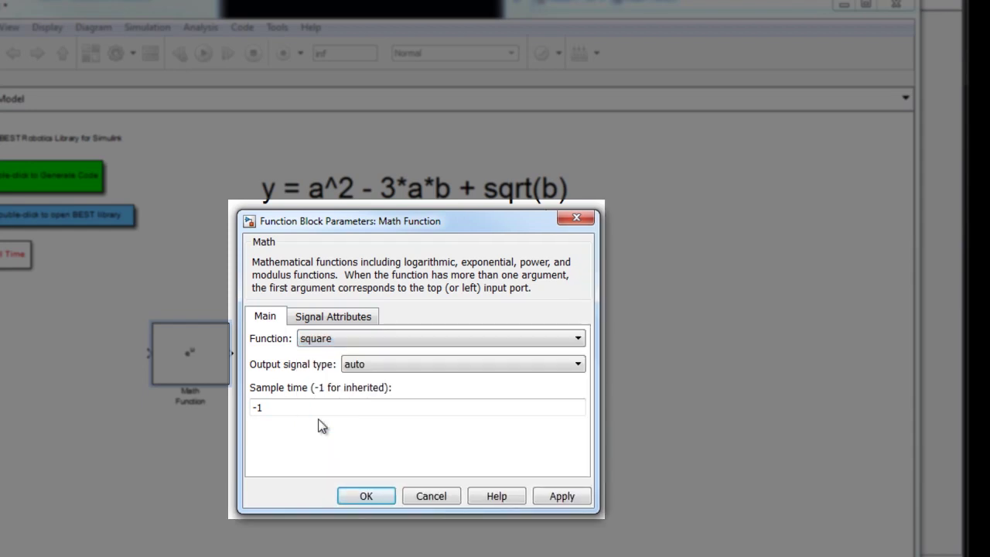
left_click(558, 496)
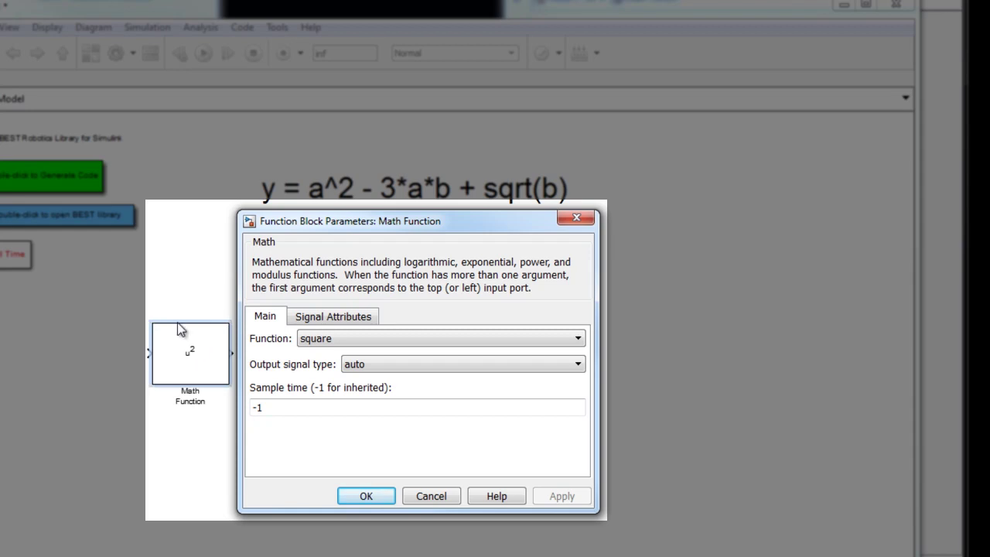
left_click(374, 496)
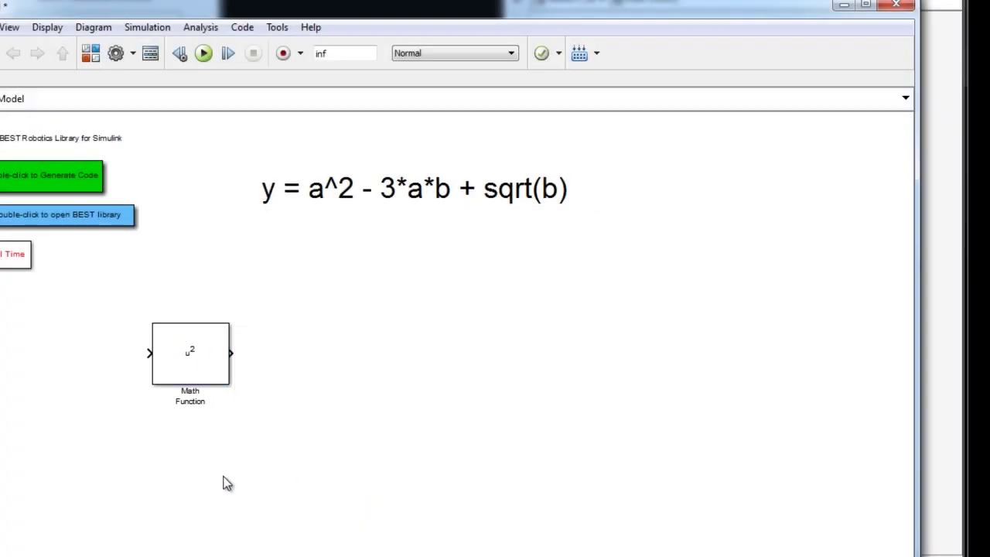
Reposition the squaring block beneath the equation and rename it Square
left_click_drag(219, 347, 298, 374)
left_click(349, 391)
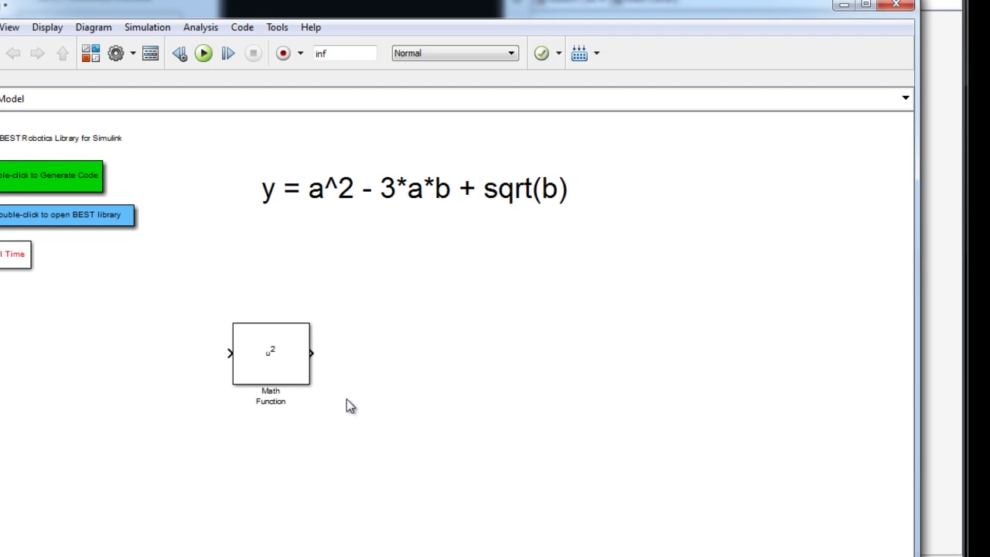
left_click(272, 398)
left_click(269, 394)
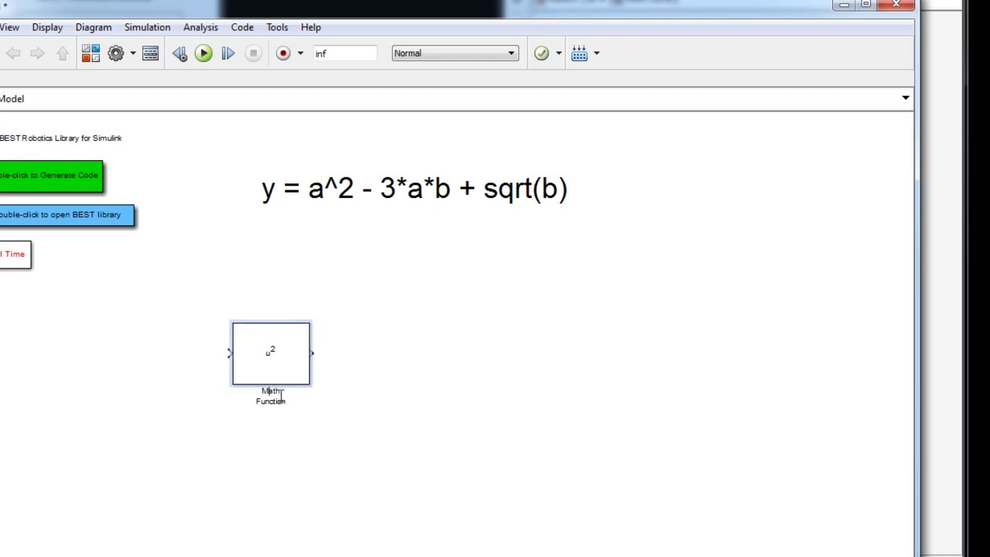
key("Delete")
key("Delete")
key("Delete")
key("Delete")
key("Delete")
key("Delete")
key("Delete")
key("Delete")
key("Delete")
key("Delete")
key("Delete")
key("Delete")
key("Delete")
key("Delete")
key("BackSpace")
type("Square")
left_click(283, 435)
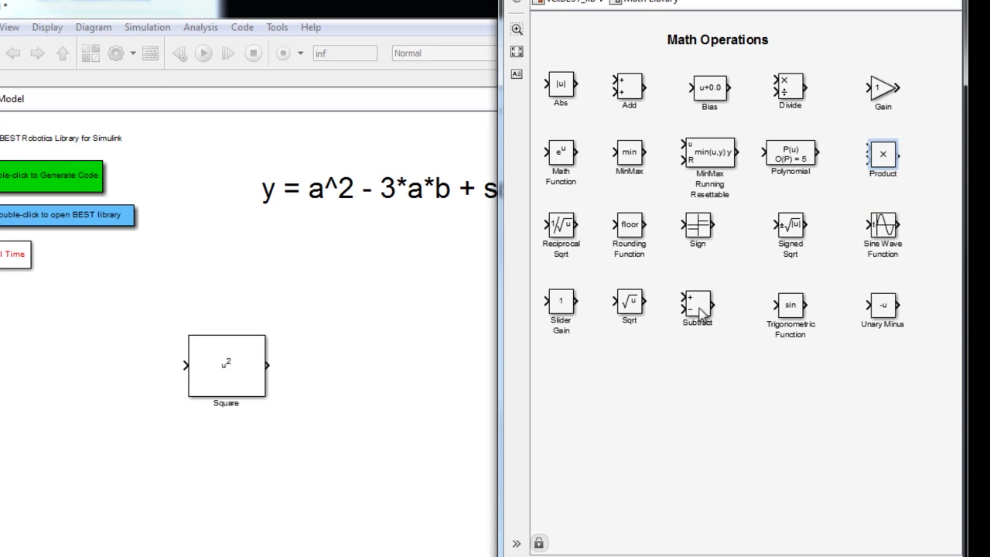
Place Subtract, Add and Product blocks from the Math Library in the model and enlarge the Subtract block
left_click_drag(700, 309, 374, 348)
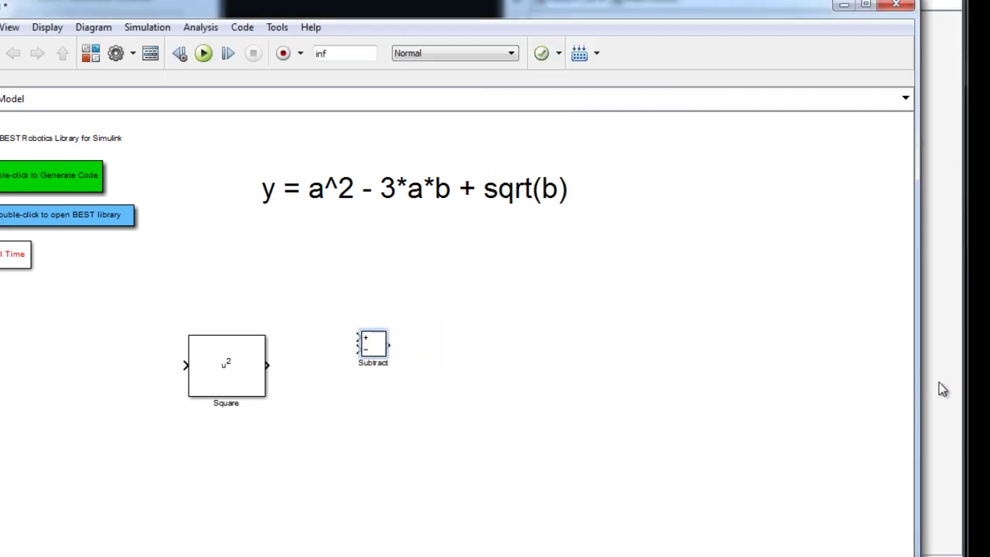
left_click(939, 382)
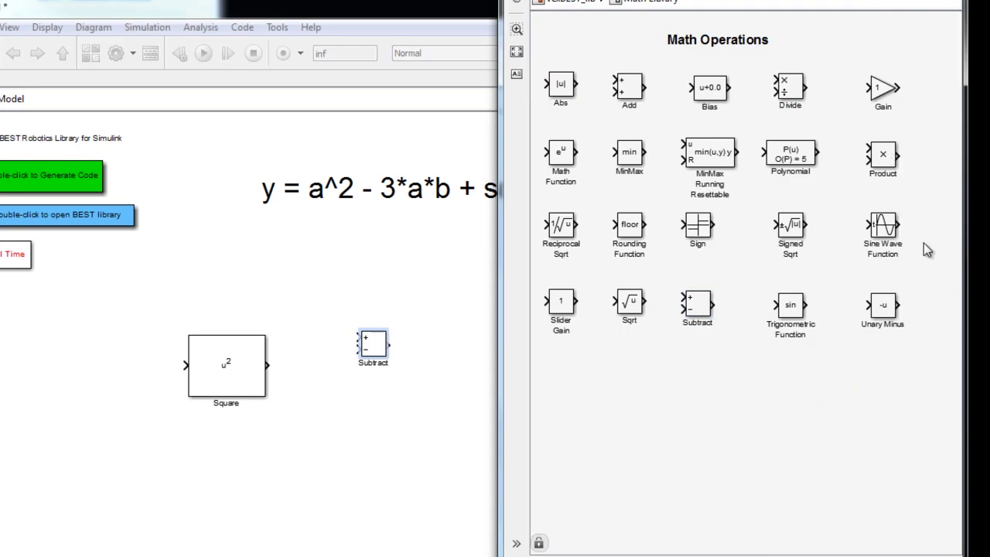
left_click_drag(634, 93, 396, 462)
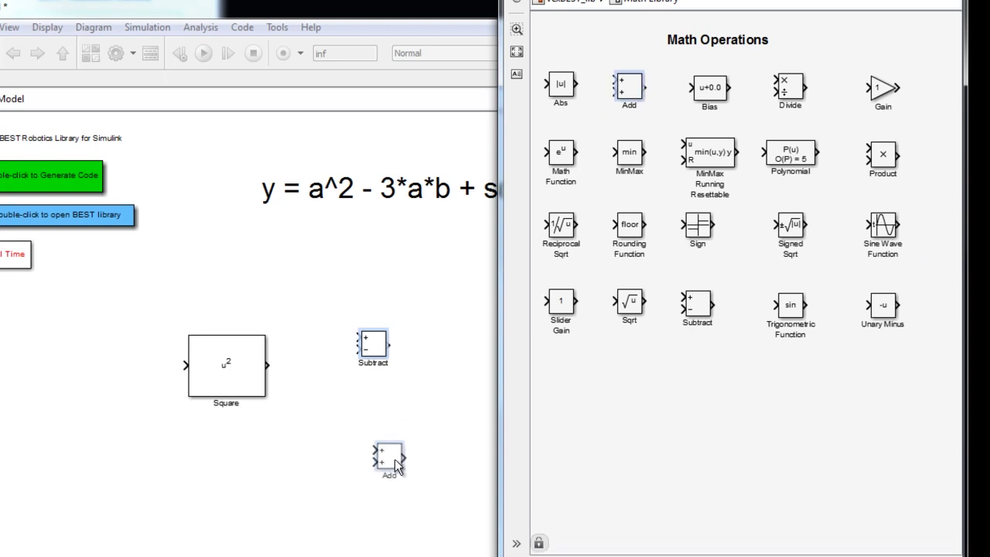
left_click(941, 270)
left_click_drag(887, 159, 462, 288)
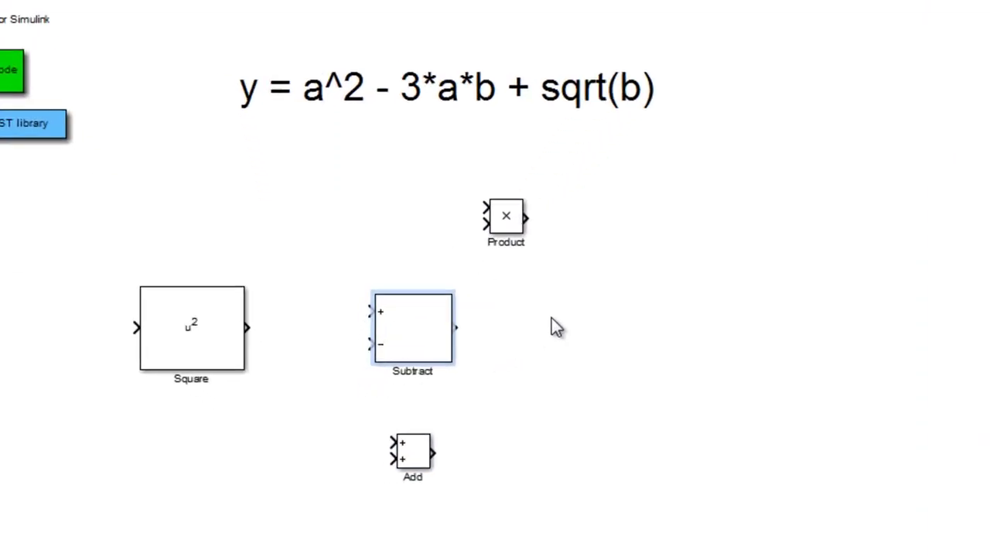
left_click(435, 343)
left_click(550, 387)
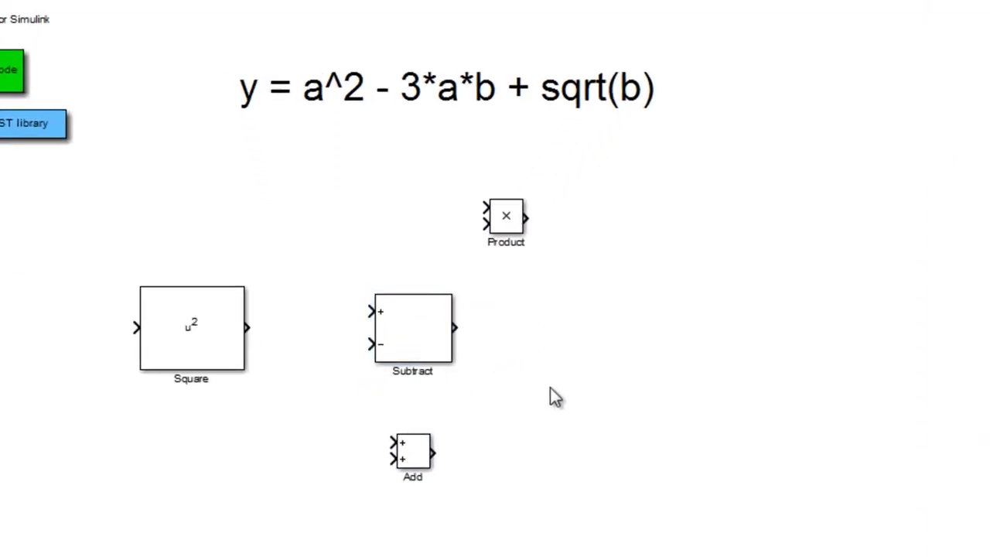
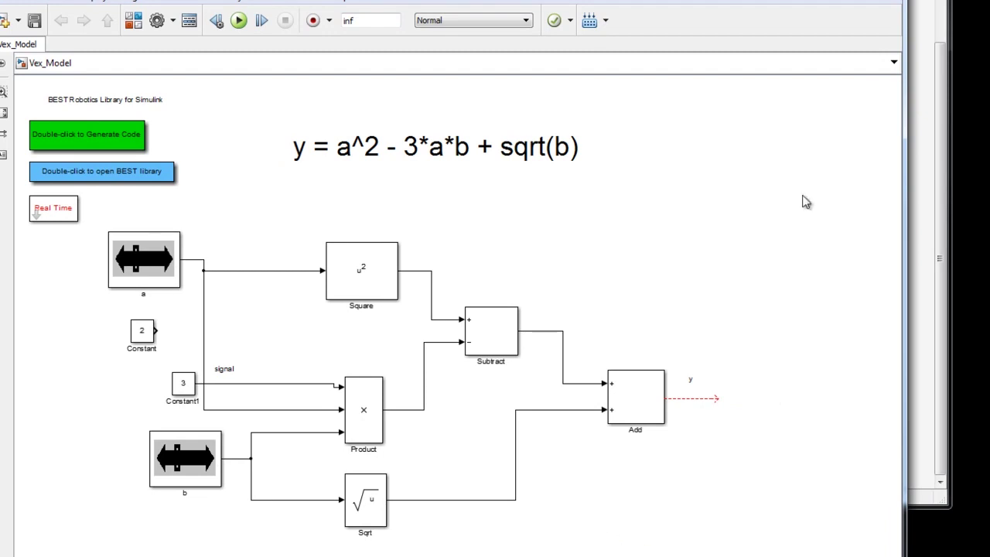
Add a Display block from the library's Simulation Output section and connect it to the Add block's y output
left_click(924, 116)
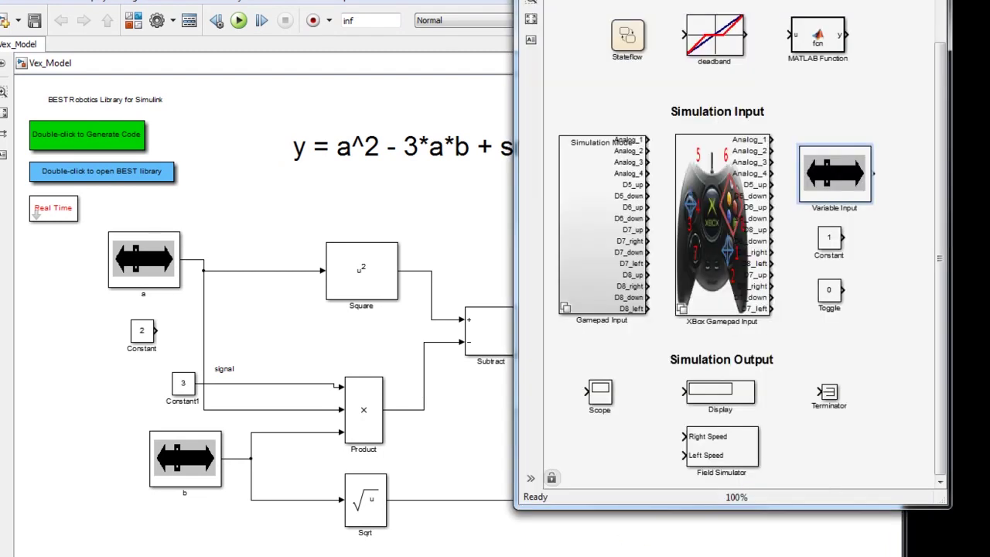
left_click(718, 403)
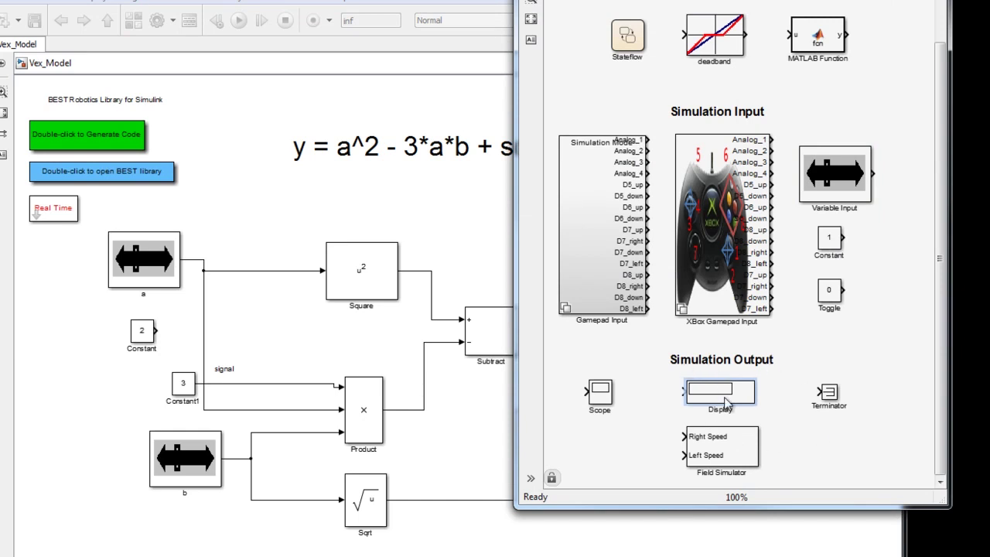
left_click_drag(727, 402, 637, 550)
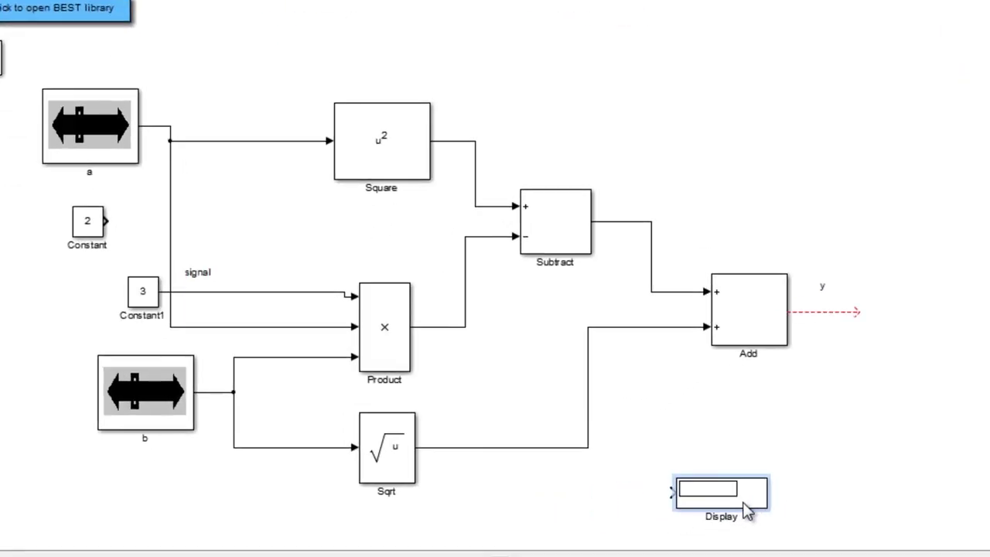
left_click_drag(746, 511, 942, 349)
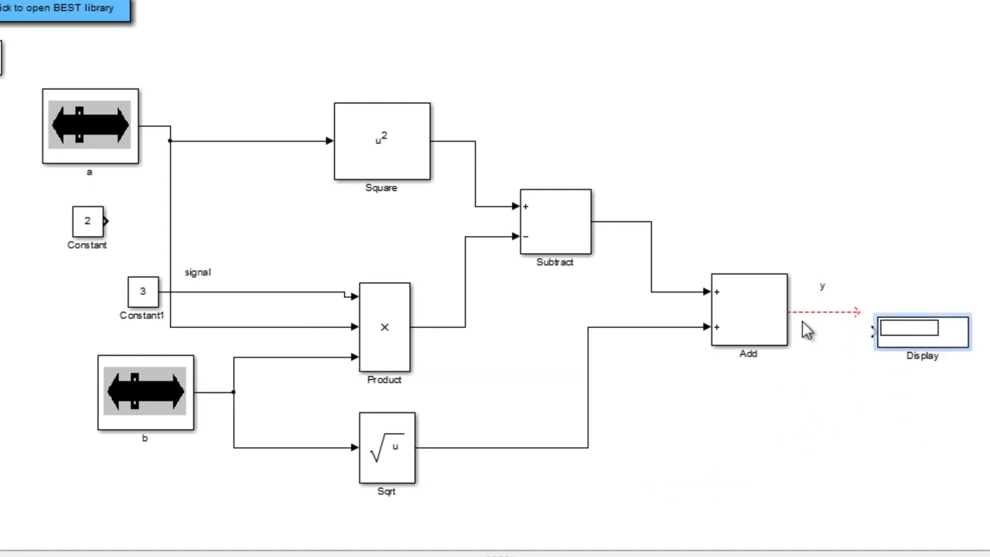
left_click_drag(899, 335, 885, 315)
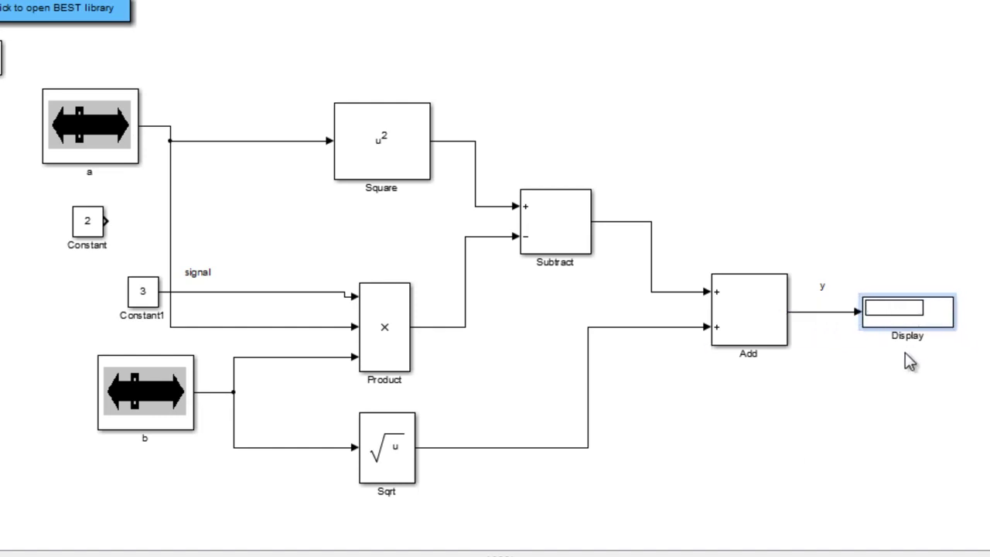
left_click(903, 323)
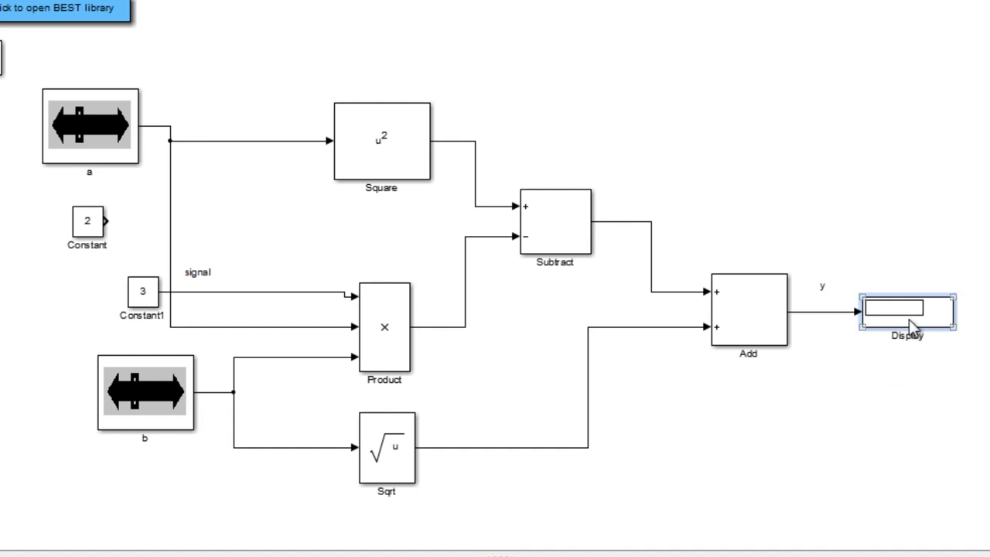
left_click(853, 421)
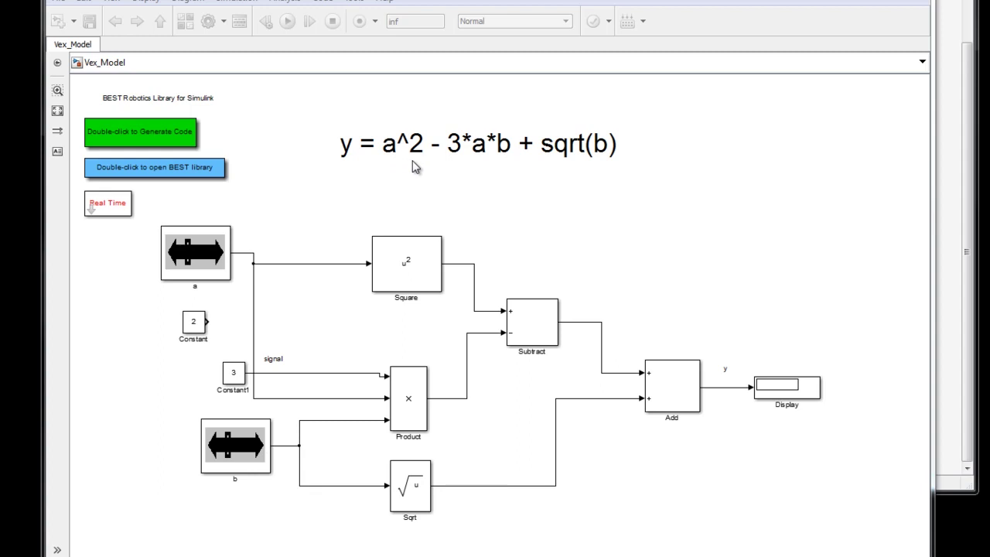
Delete the unconnected Constant block with value 2 from the model
left_click(193, 327)
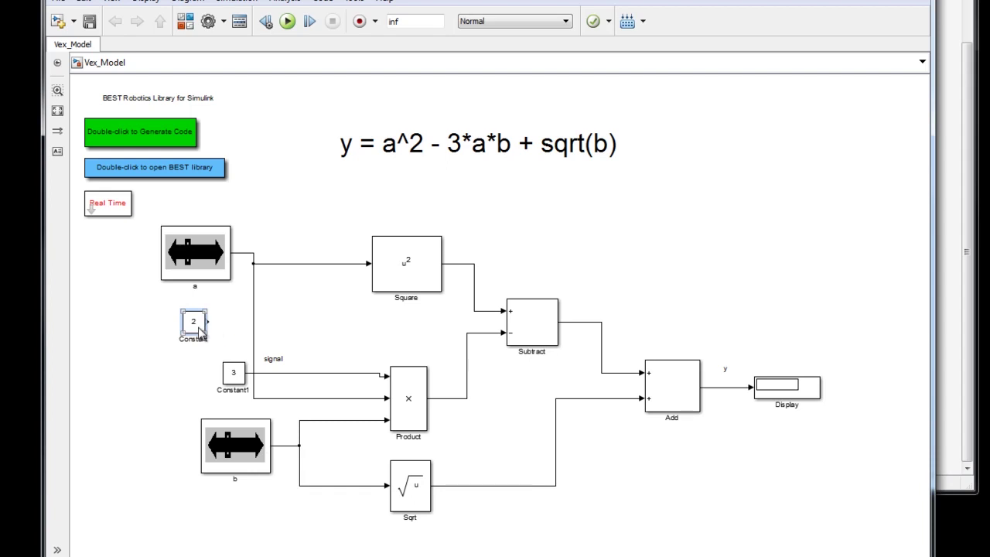
key("Delete")
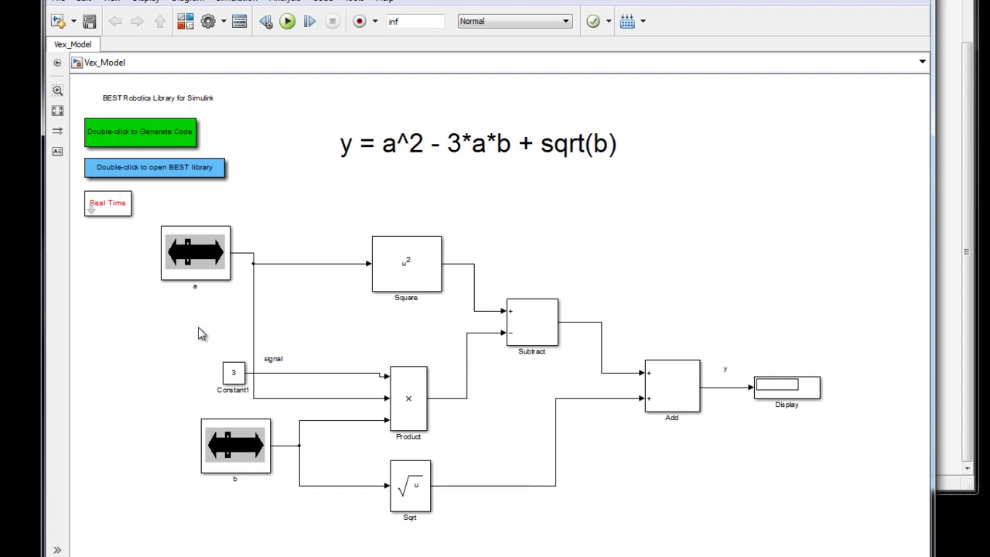
left_click(234, 471)
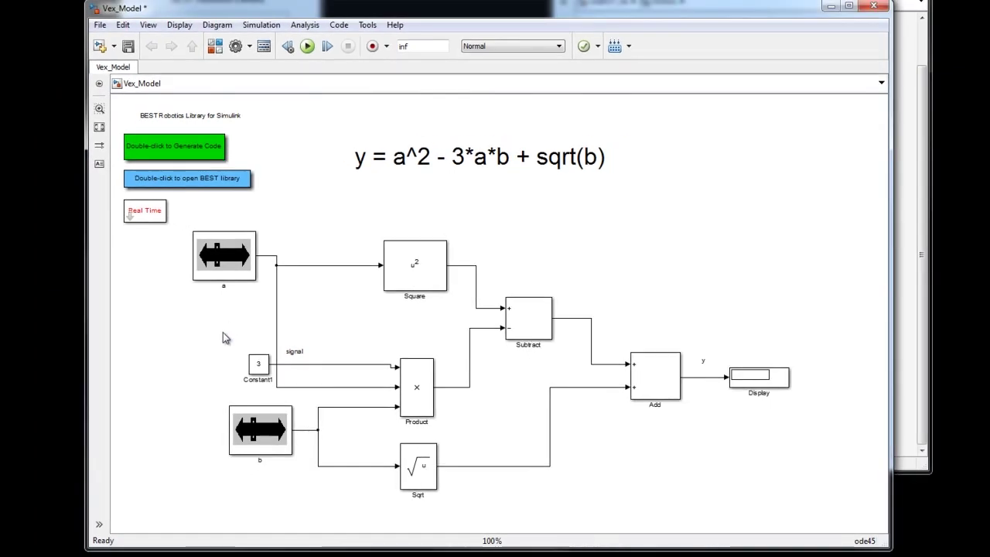
left_click(309, 487)
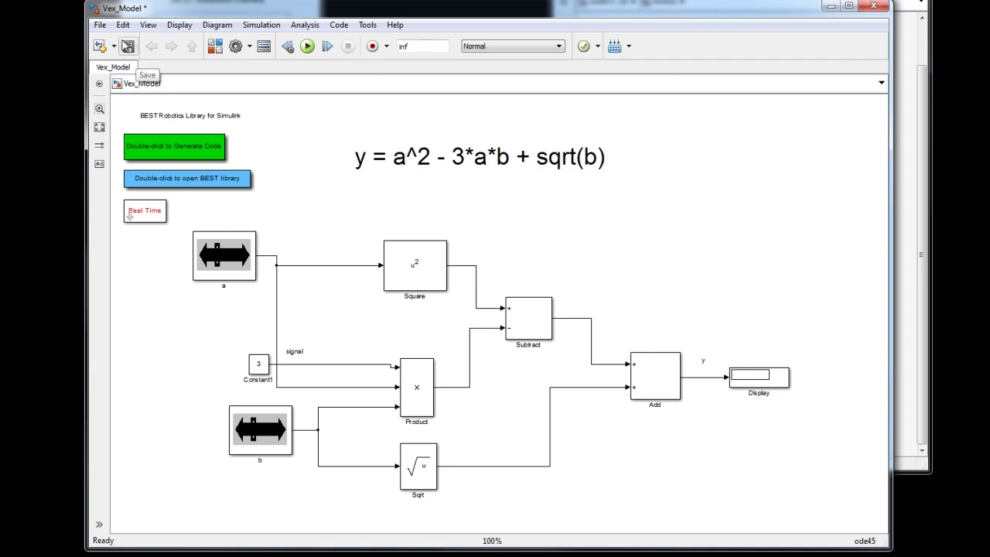
Save a copy of the model as AlgebraicEqn in the SimulinkModels folder
left_click(100, 26)
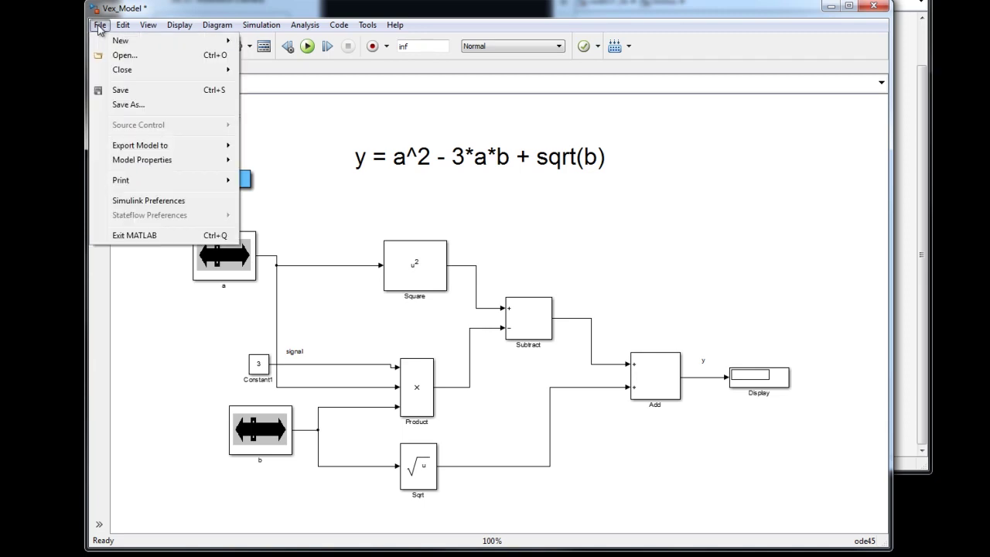
left_click(133, 106)
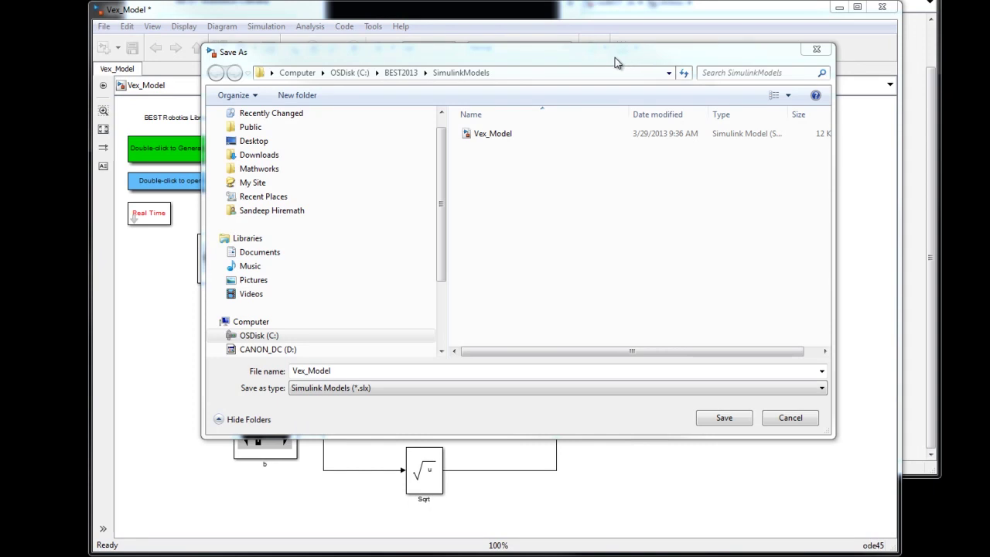
left_click(350, 370)
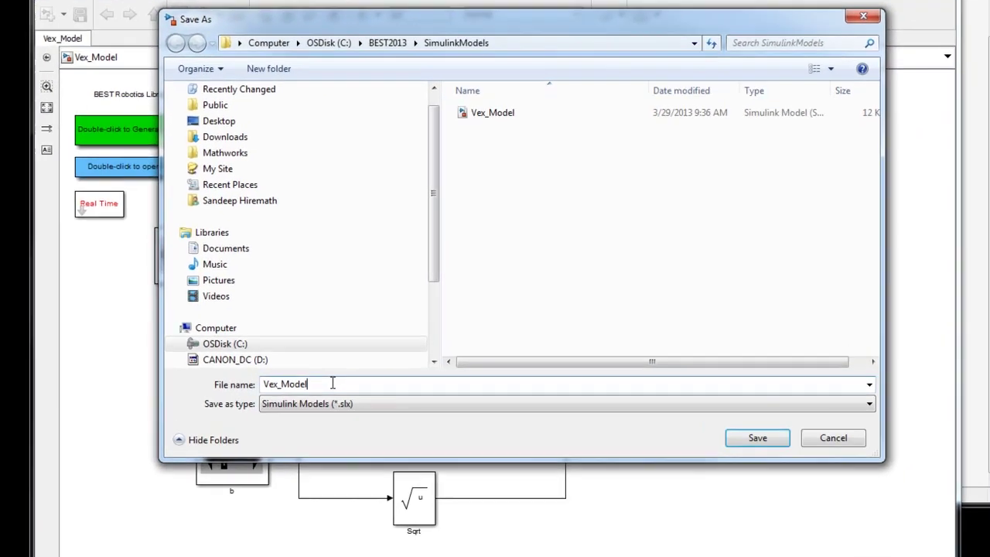
left_click_drag(333, 384, 246, 382)
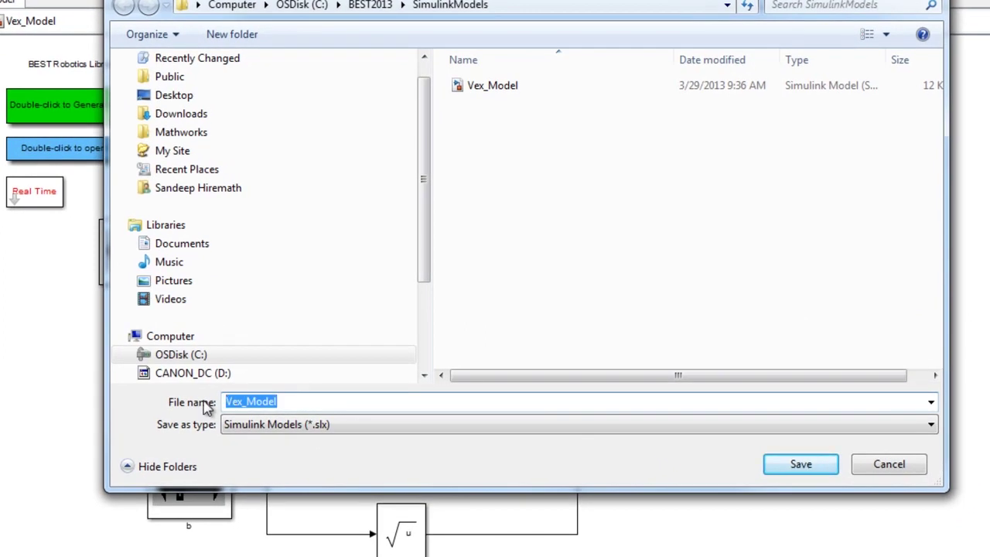
type("Algeb")
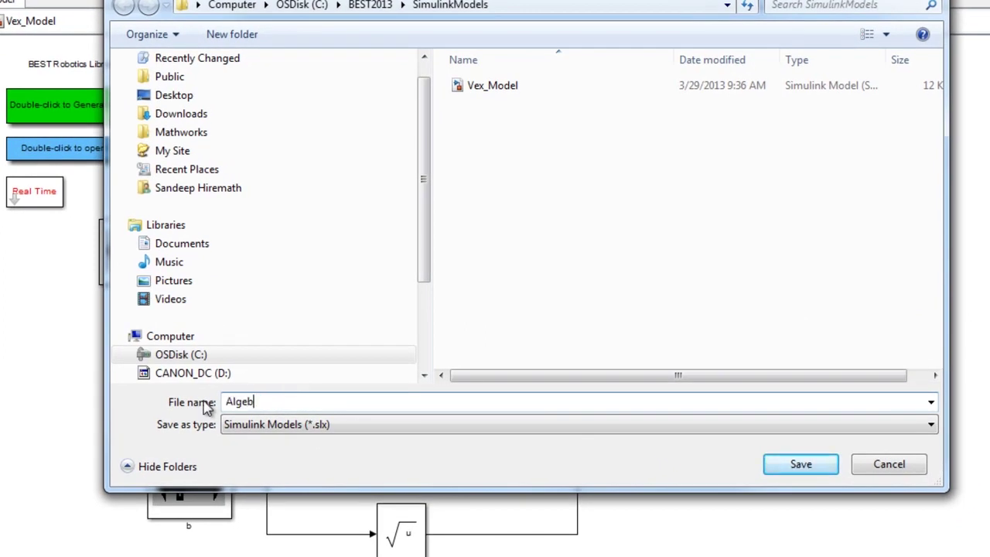
type("raicEqn")
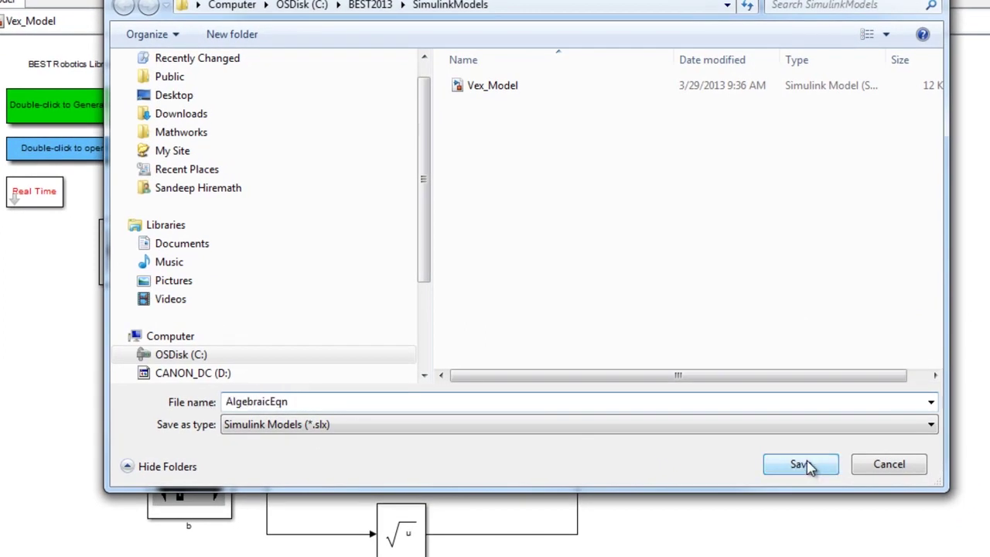
left_click(801, 465)
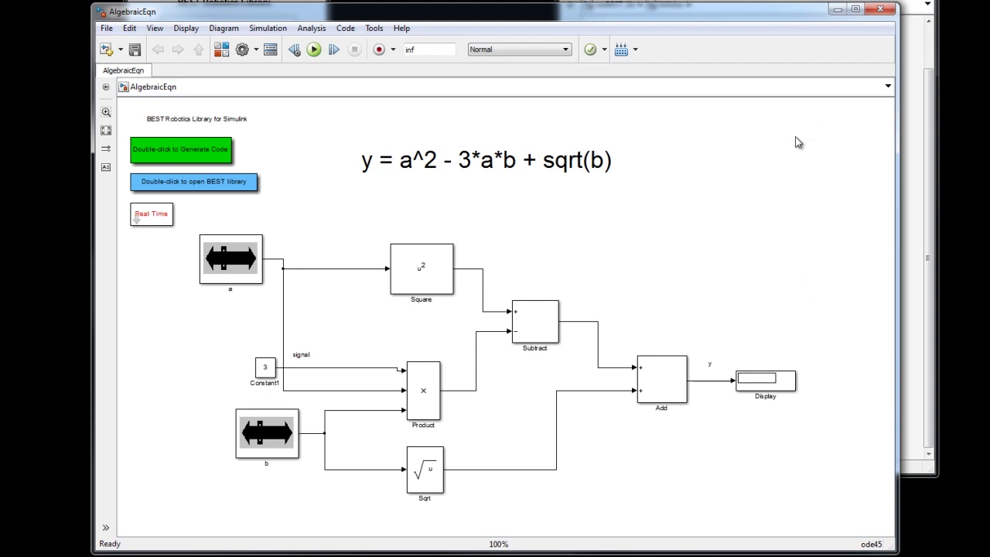
Run the simulation and open the slider windows of inputs a and b, arranged beside the model window
left_click(314, 50)
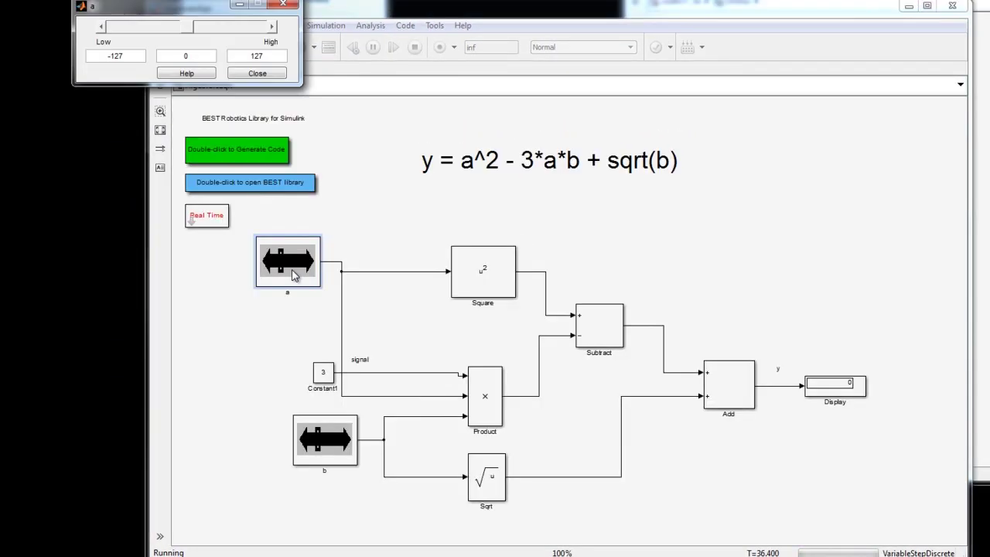
left_click_drag(183, 17, 211, 116)
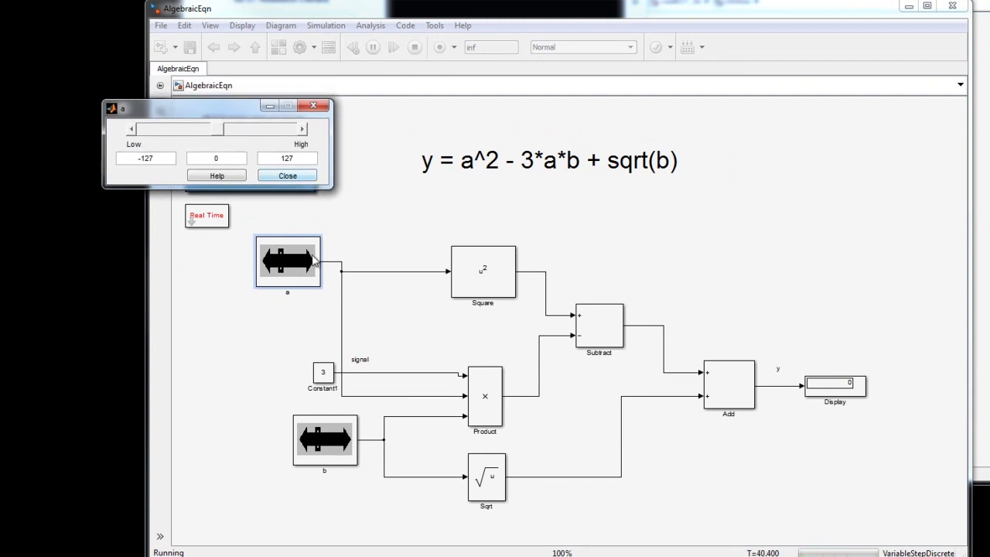
left_click(147, 41)
left_click_drag(147, 40, 347, 72)
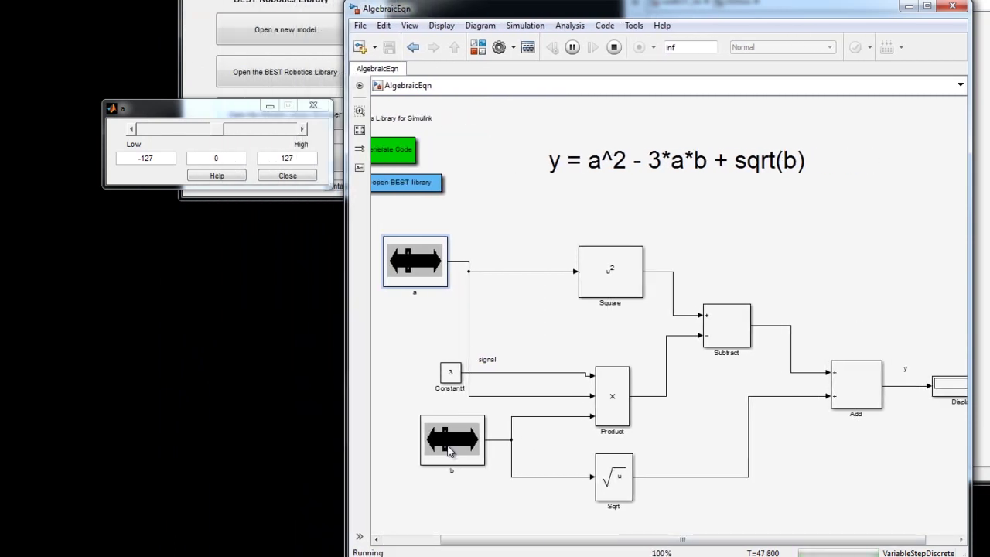
double_click(448, 453)
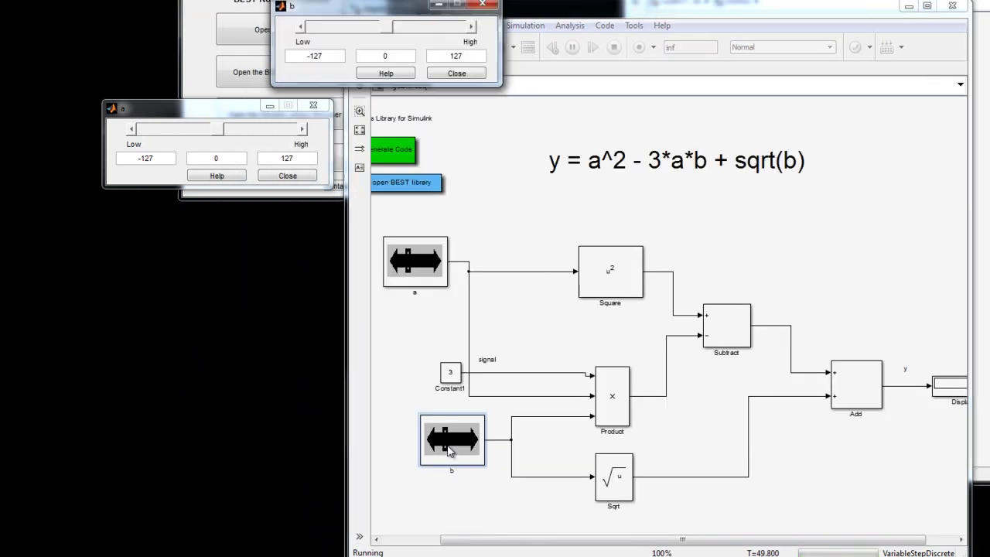
left_click_drag(385, 8, 217, 256)
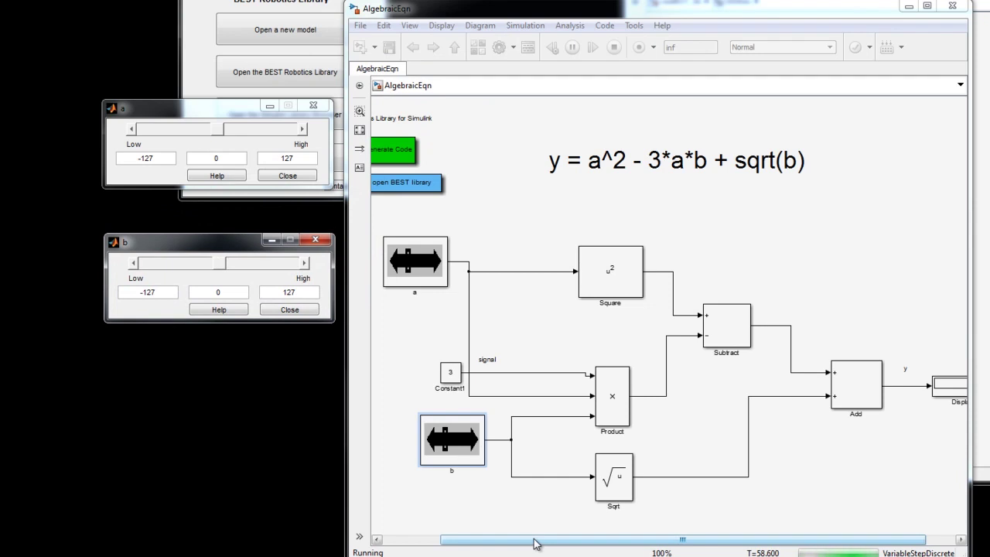
left_click_drag(533, 543, 558, 543)
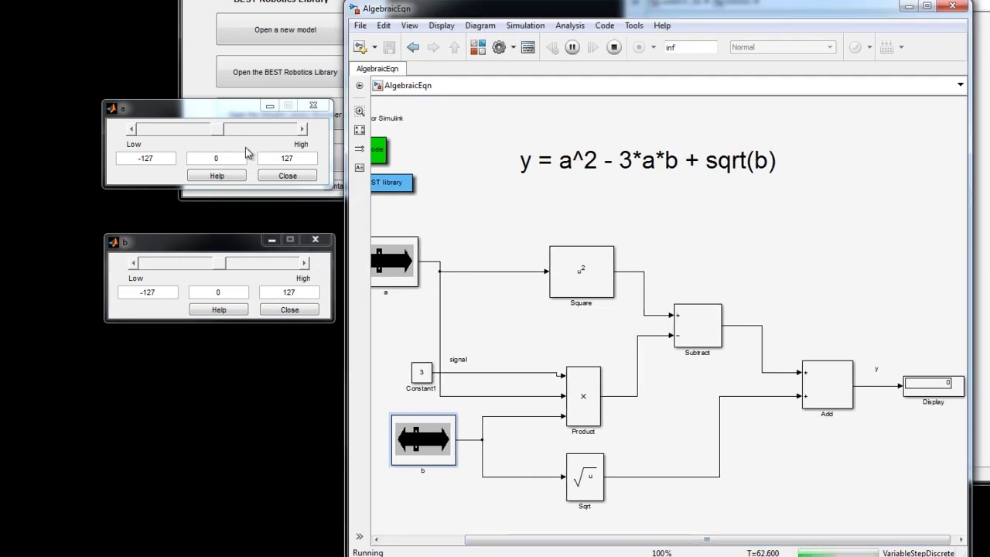
Raise the sliders of inputs a and b to 30.48 each while the simulation runs
left_click(304, 130)
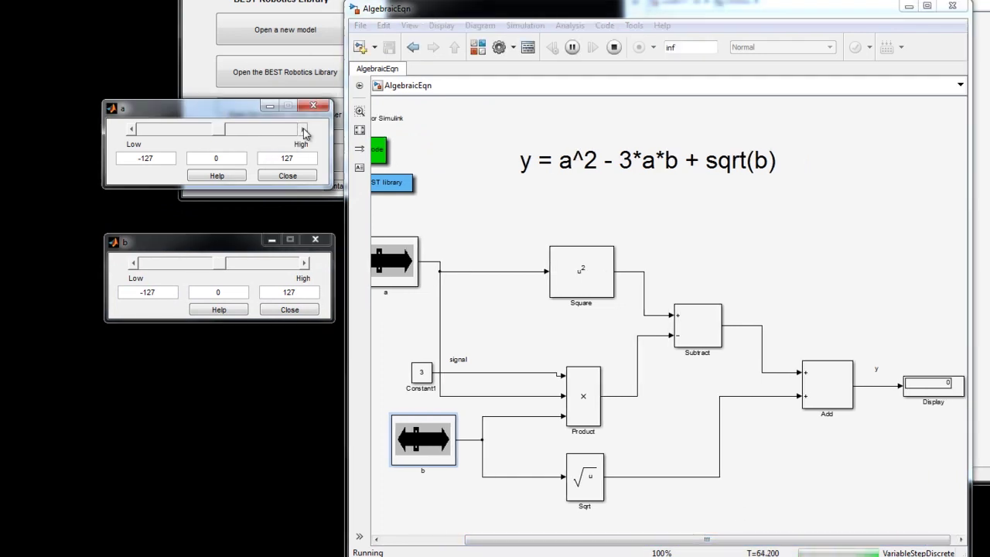
left_click(304, 265)
left_click(304, 264)
left_click(304, 265)
left_click(304, 264)
left_click(304, 265)
left_click(304, 264)
left_click(304, 264)
left_click(304, 264)
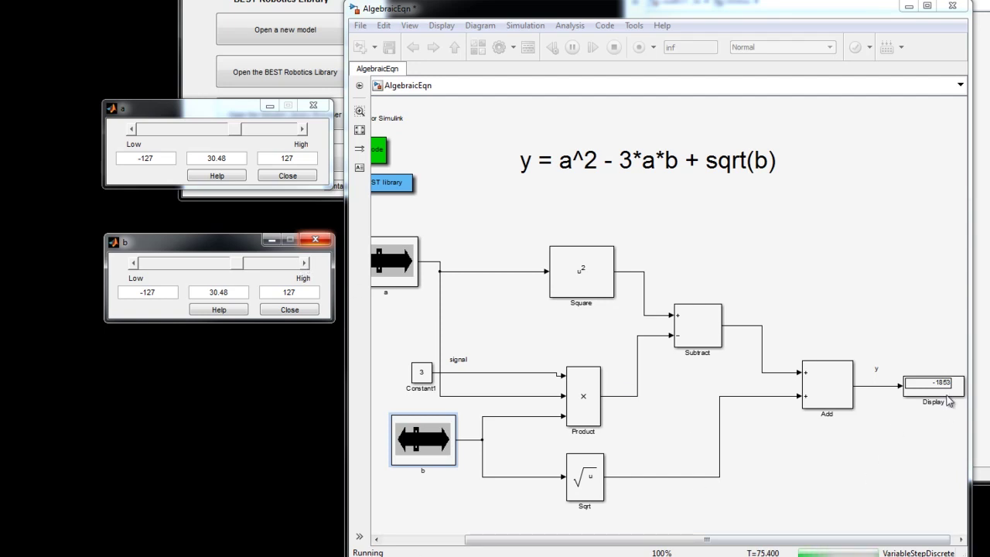
Increase input b to 43.18 and input a to 45.72 with their sliders
left_click(305, 264)
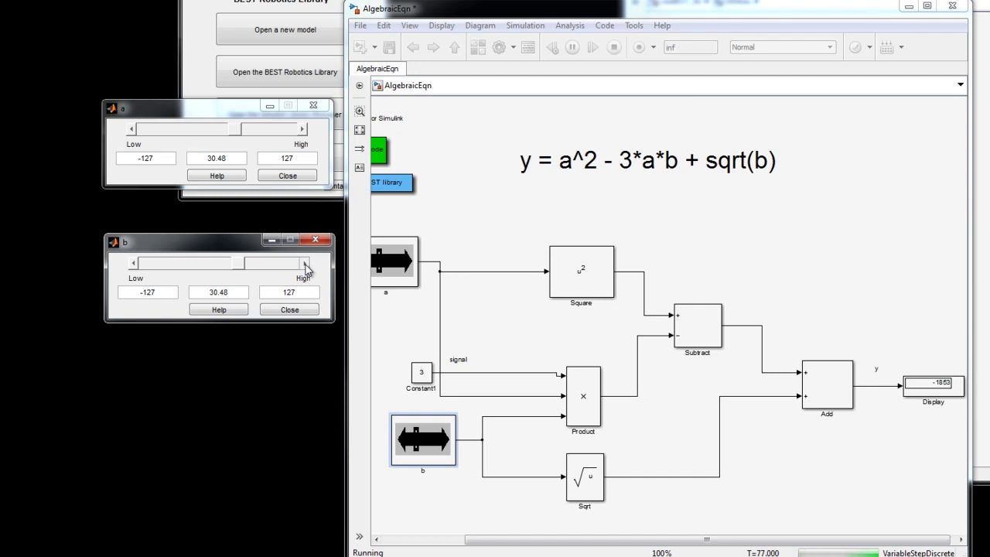
left_click(306, 265)
left_click(303, 130)
left_click(302, 130)
left_click(303, 130)
left_click(302, 129)
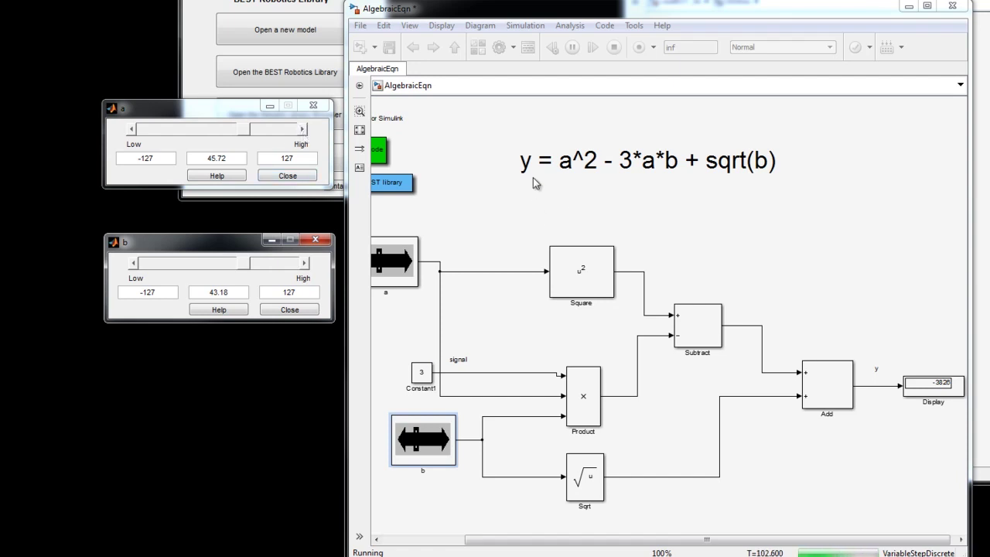
Increase input a to 53.34 and input b to 48.26 with their sliders
left_click(304, 130)
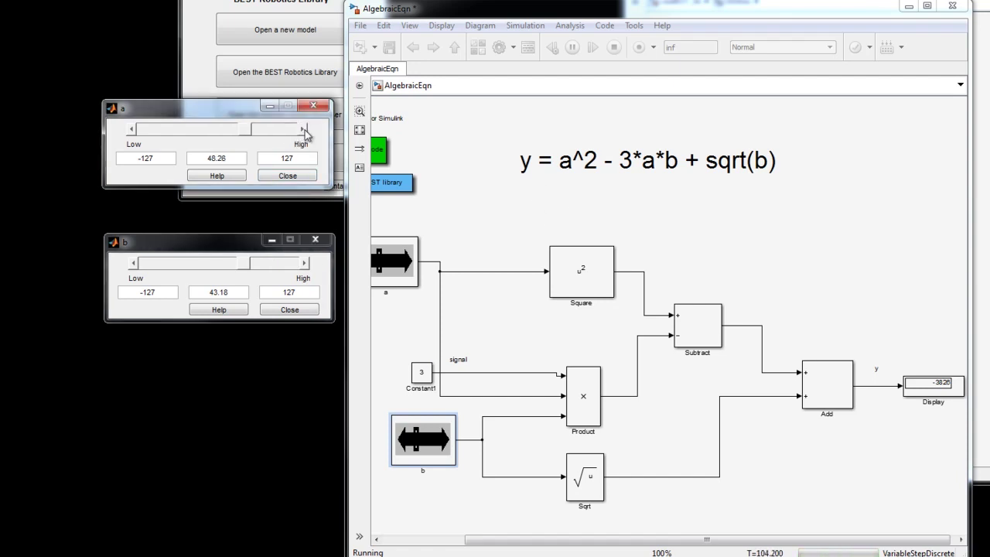
left_click(304, 263)
left_click(303, 264)
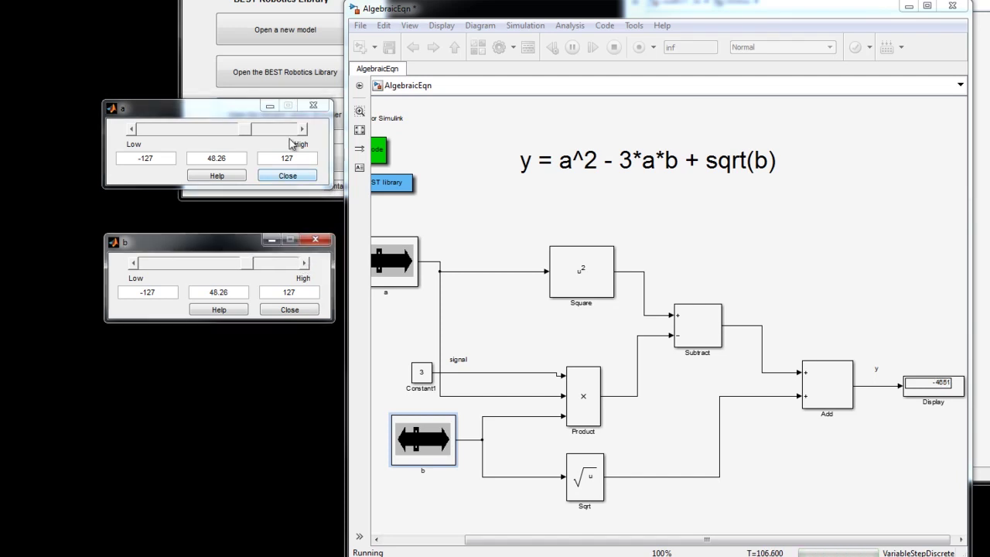
left_click(303, 130)
left_click(304, 130)
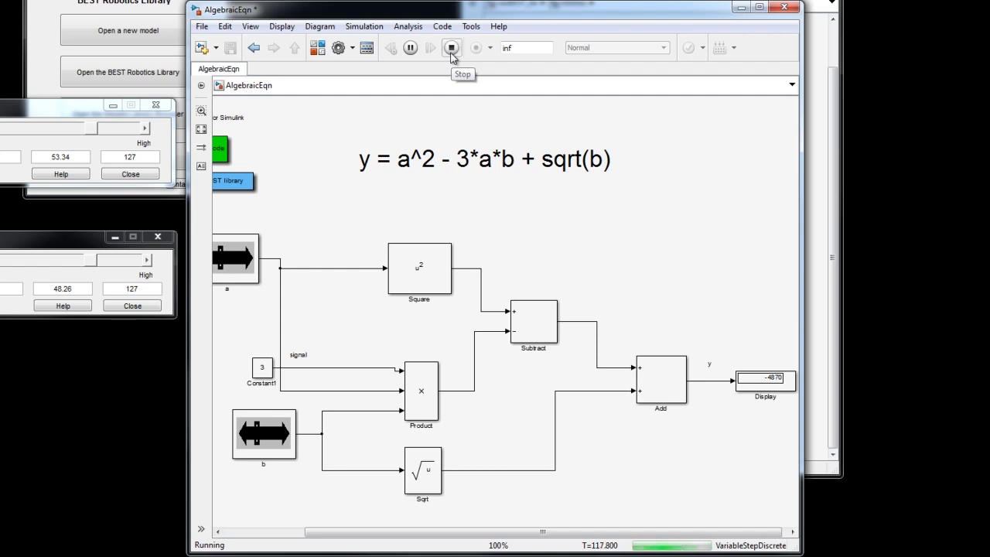
Stop the simulation and fit the whole model in the window
left_click(452, 53)
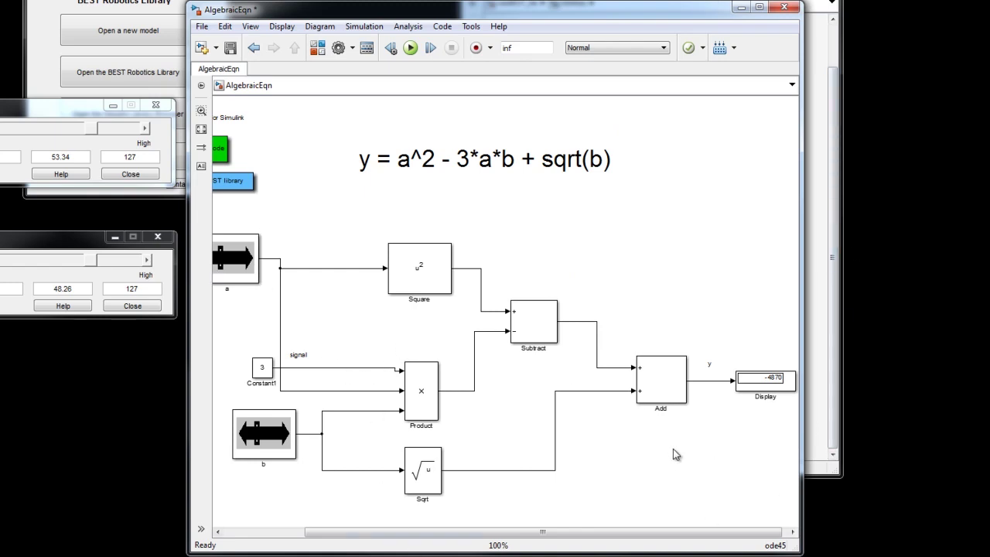
left_click(424, 257)
left_click(651, 248)
key("space")
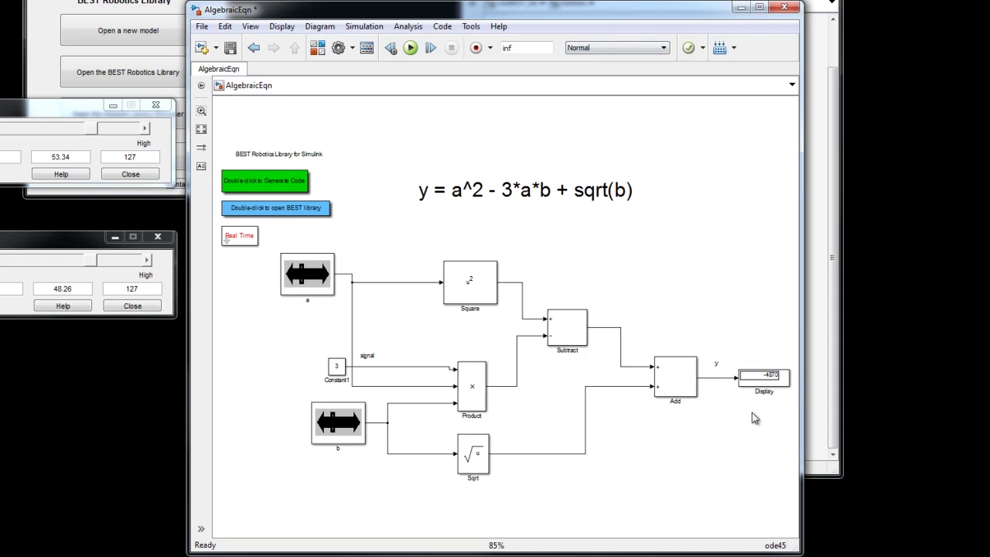
Close the slider dialogs of inputs a and b, and save the AlgebraicEqn model
double_click(338, 422)
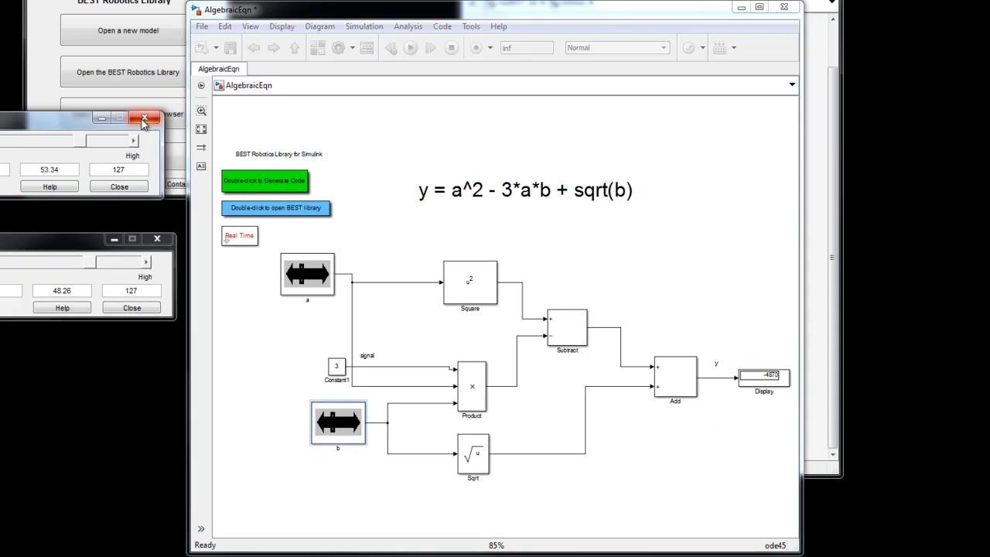
left_click(144, 119)
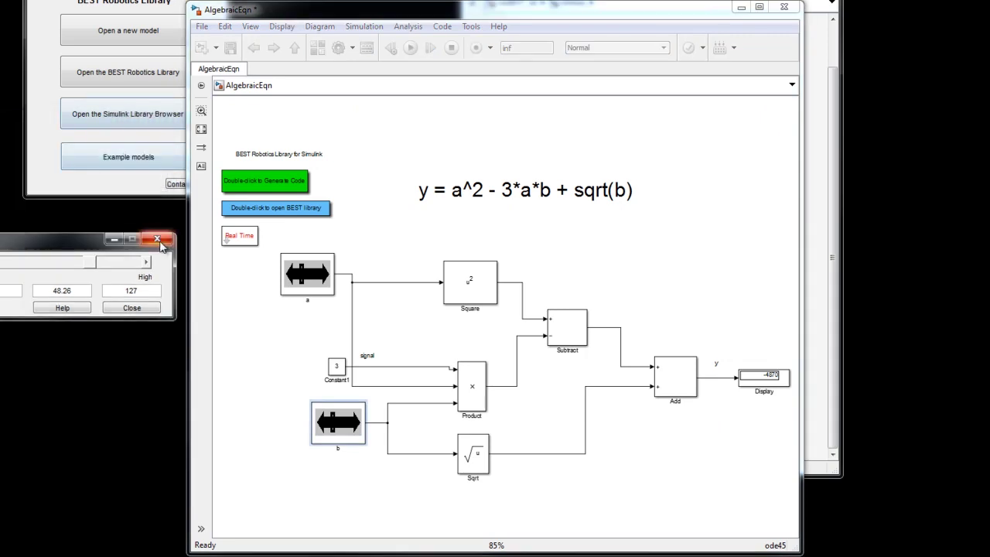
left_click(158, 240)
left_click(383, 133)
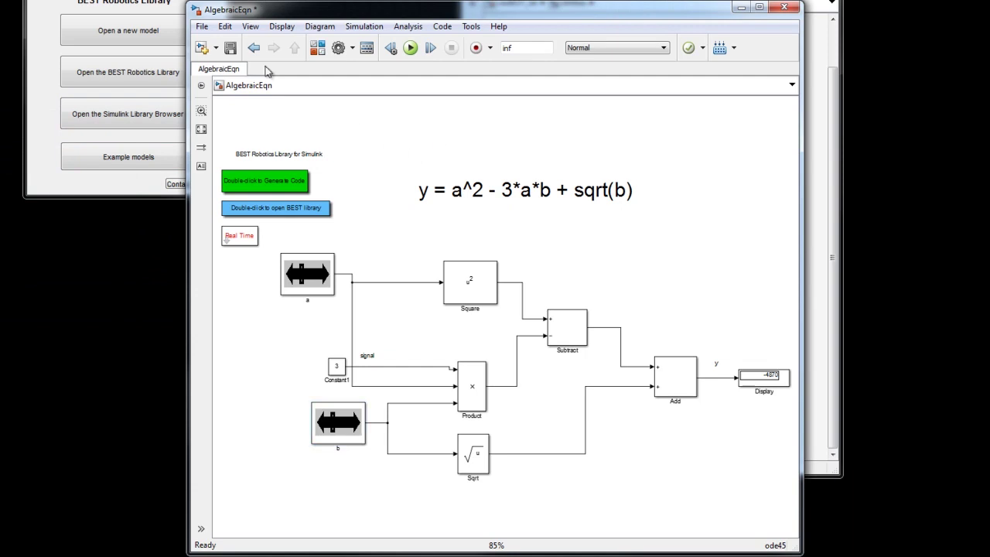
left_click(230, 49)
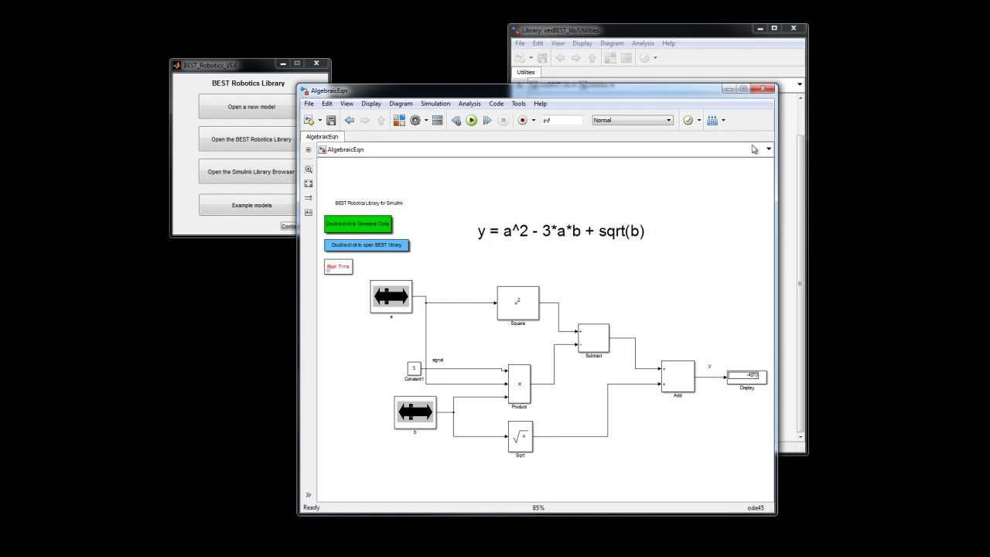
Close the AlgebraicEqn model, minimize the Utilities library window, and move the BEST Robotics Library window clear of the MATLAB window
left_click(765, 90)
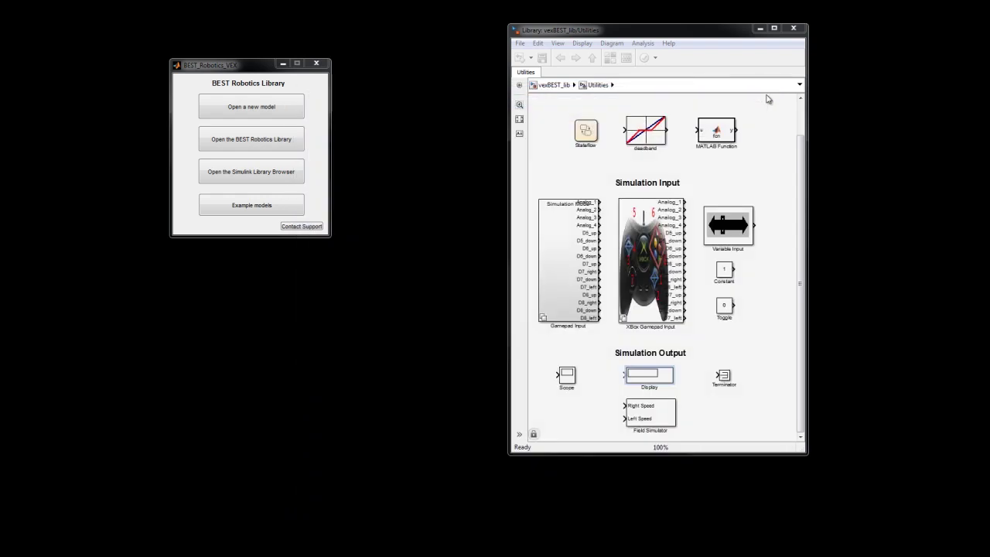
left_click(759, 29)
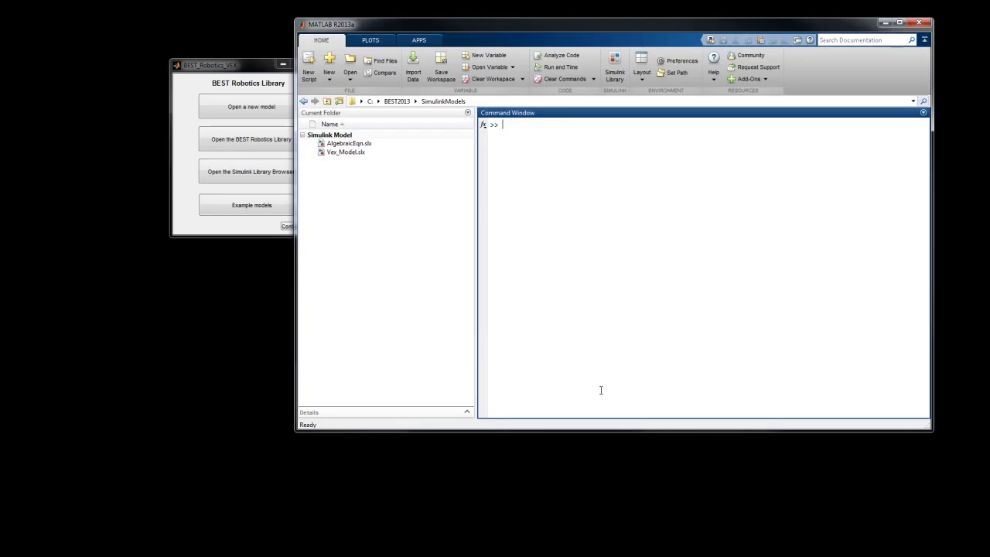
left_click(251, 71)
left_click_drag(251, 70, 210, 78)
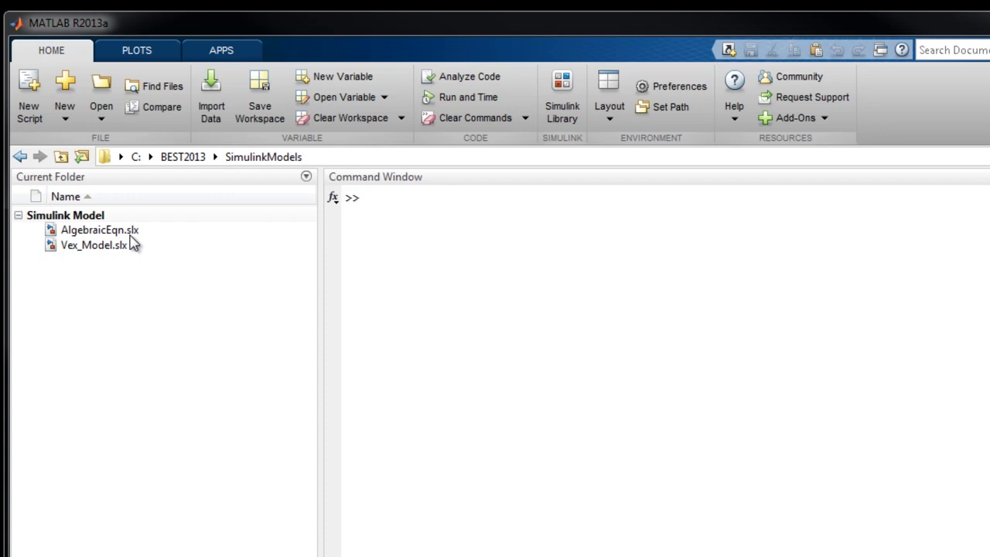
Show the current folder's full path and review the list of recently used folders
left_click(328, 160)
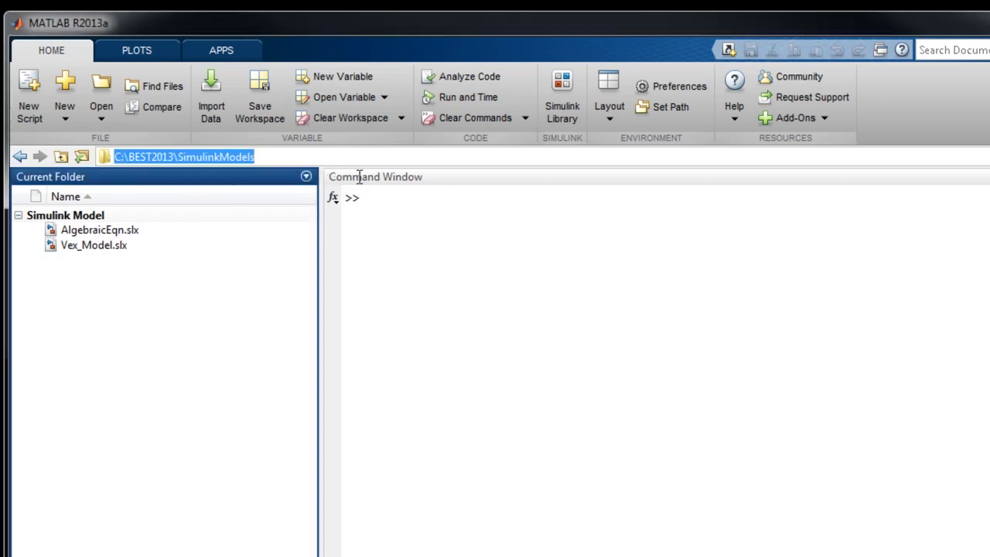
left_click(982, 157)
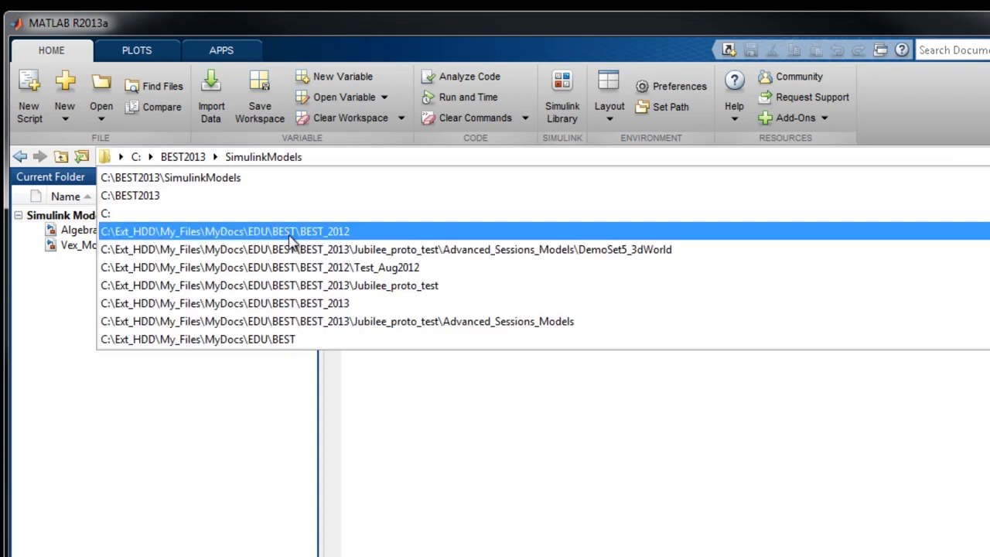
left_click(489, 458)
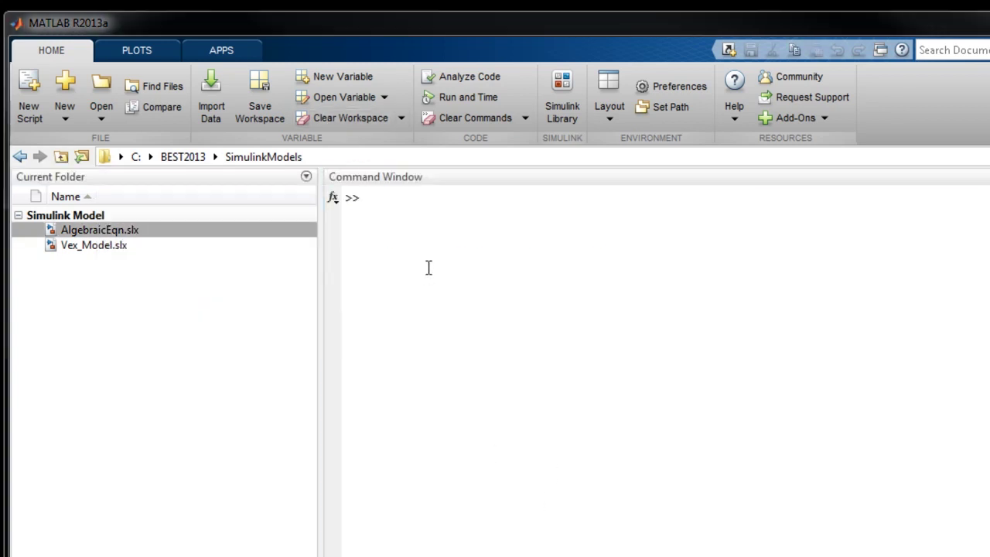
Open AlgebraicEqn.slx from the SimulinkModels folder to check the saved model, and close it again
left_click(123, 232)
double_click(120, 236)
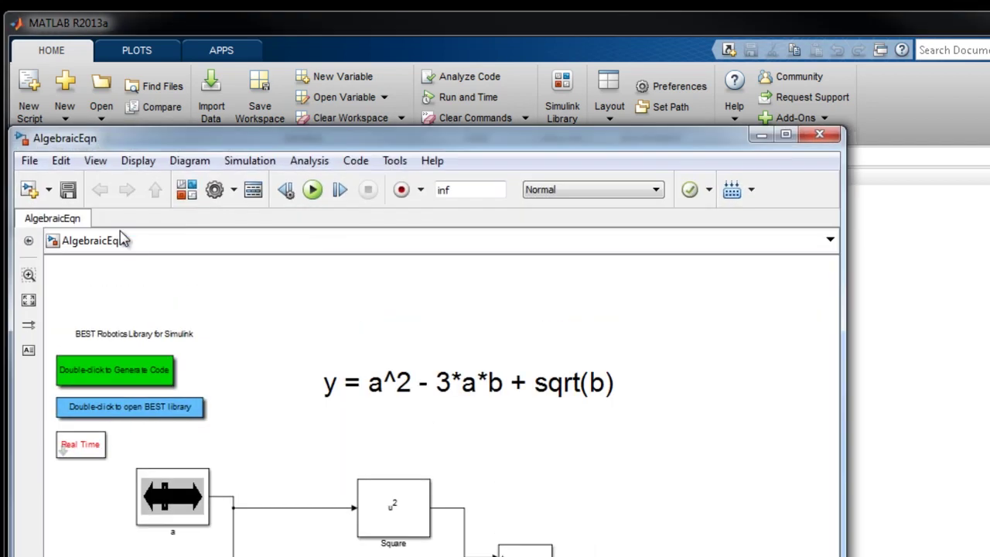
left_click(821, 138)
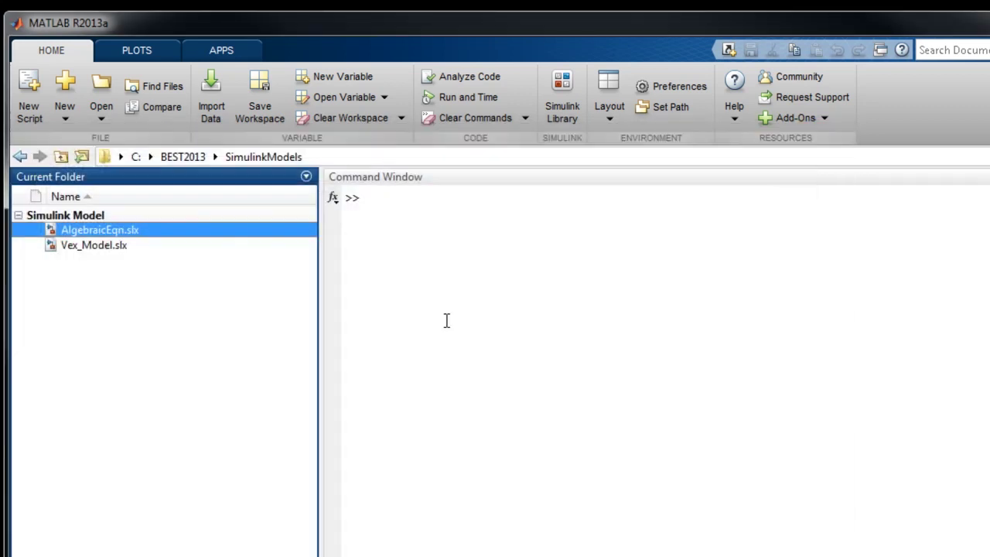
left_click(394, 328)
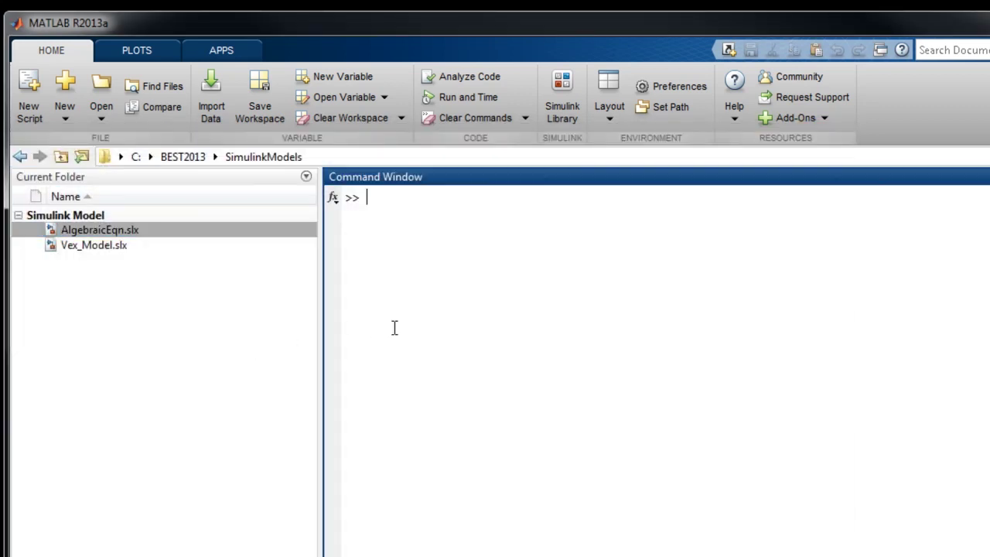
right_click(115, 234)
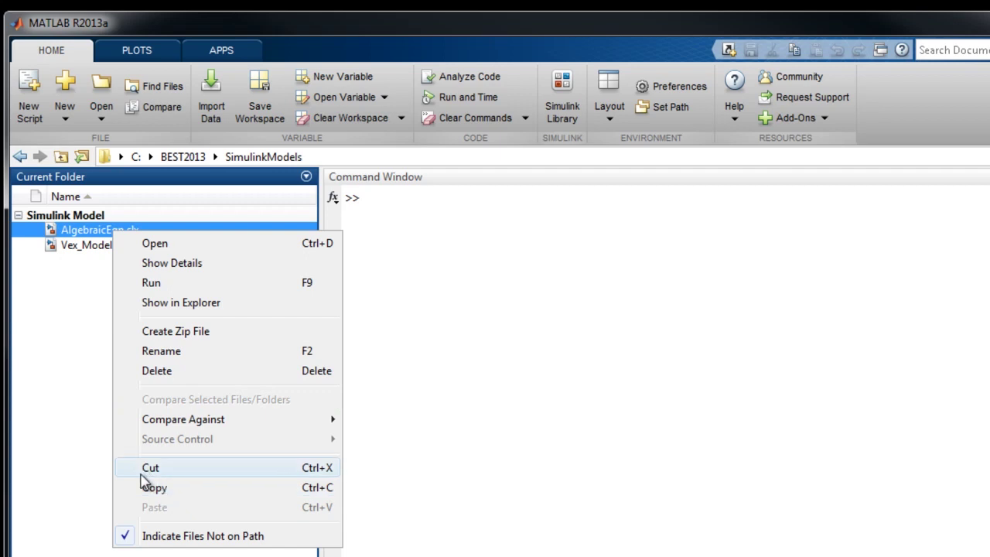
left_click(73, 390)
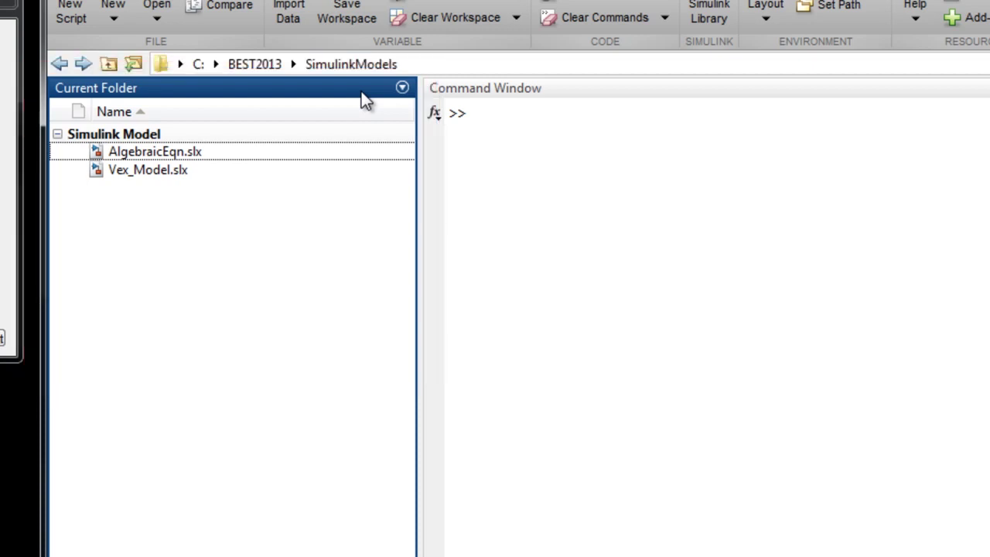
left_click(470, 255)
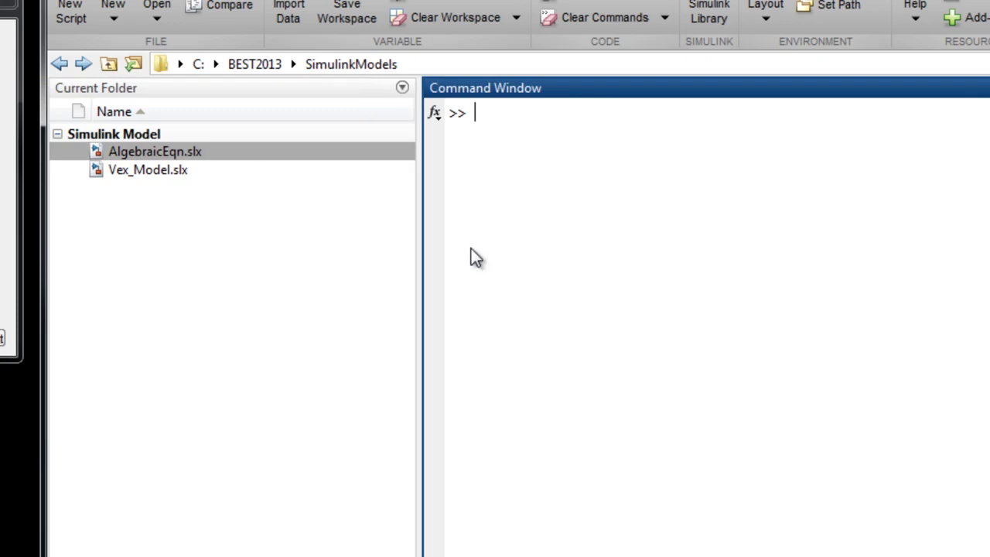
right_click(206, 159)
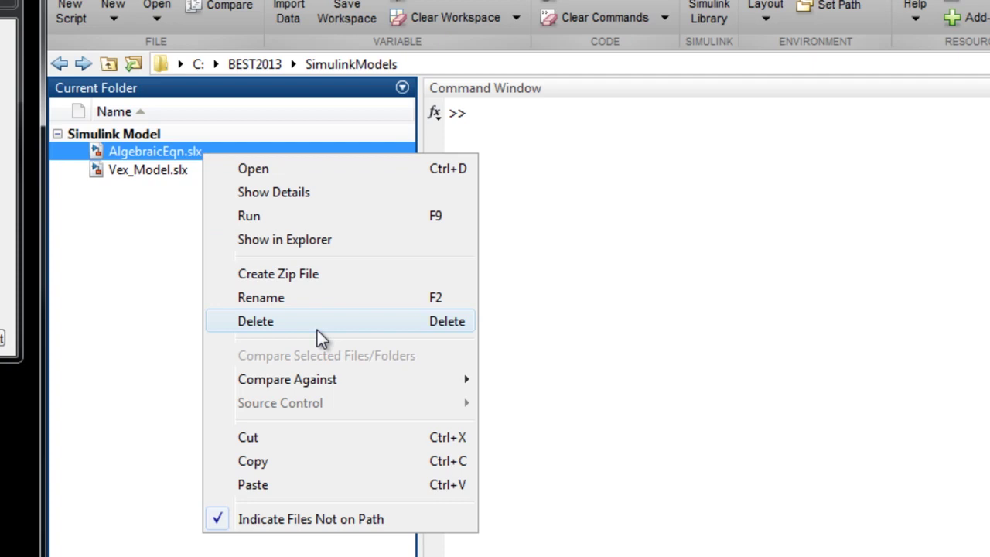
left_click(570, 320)
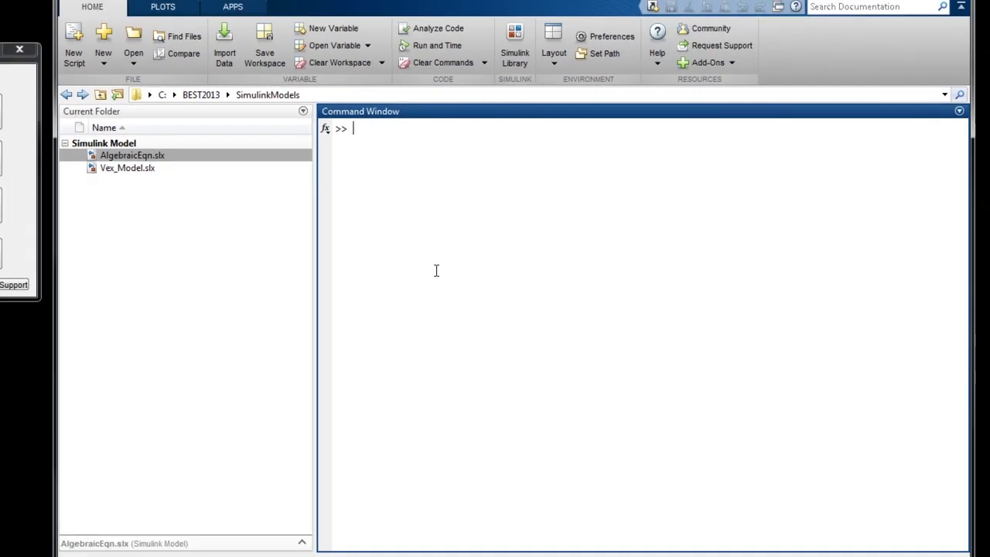